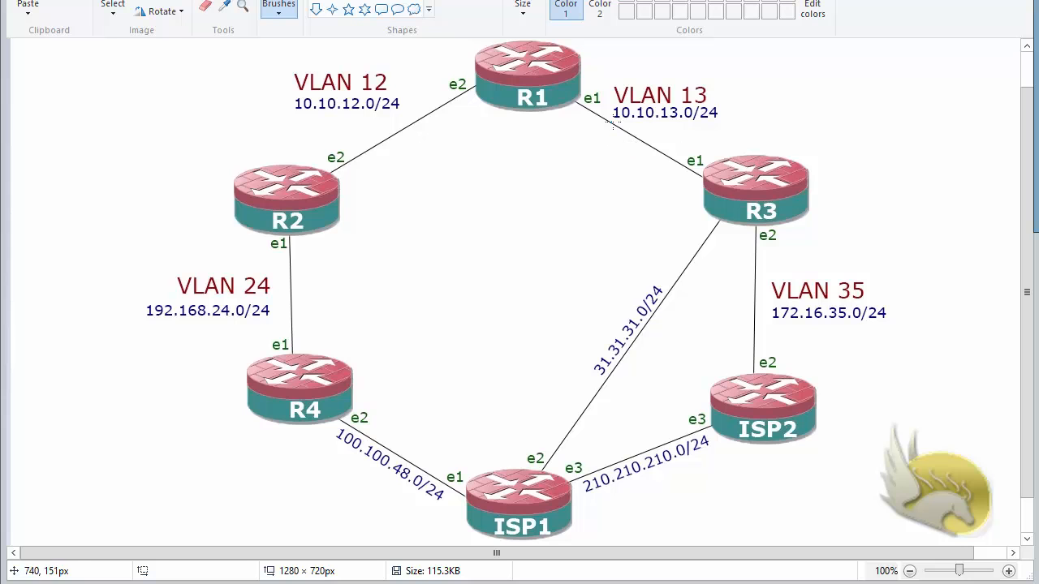
{"action": "left_click_drag", "start_coordinate": [623, 135], "coordinate": [655, 108]}
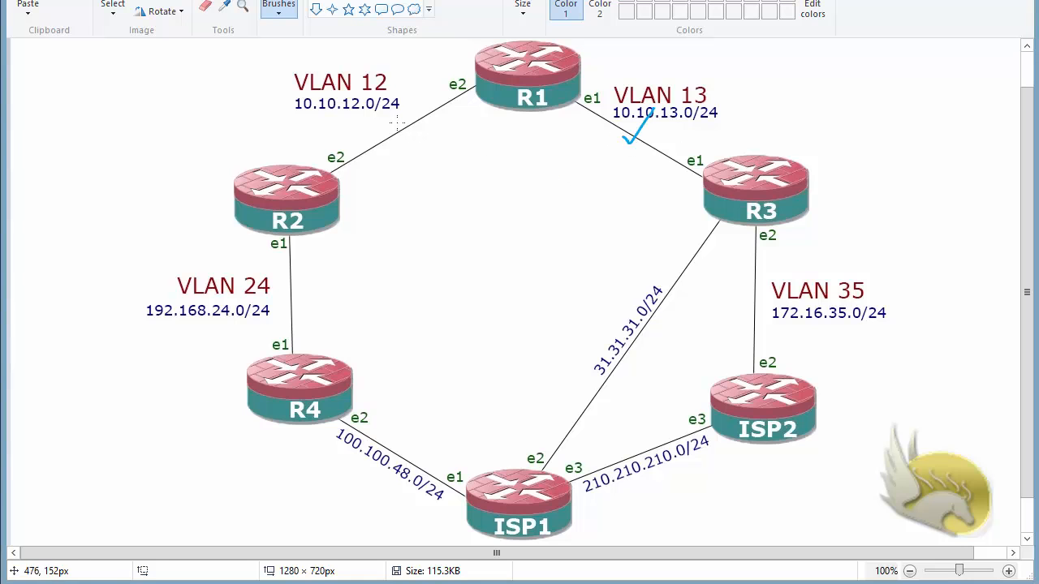
{"action": "left_click_drag", "start_coordinate": [397, 124], "coordinate": [445, 76]}
{"action": "left_click_drag", "start_coordinate": [276, 291], "coordinate": [354, 195]}
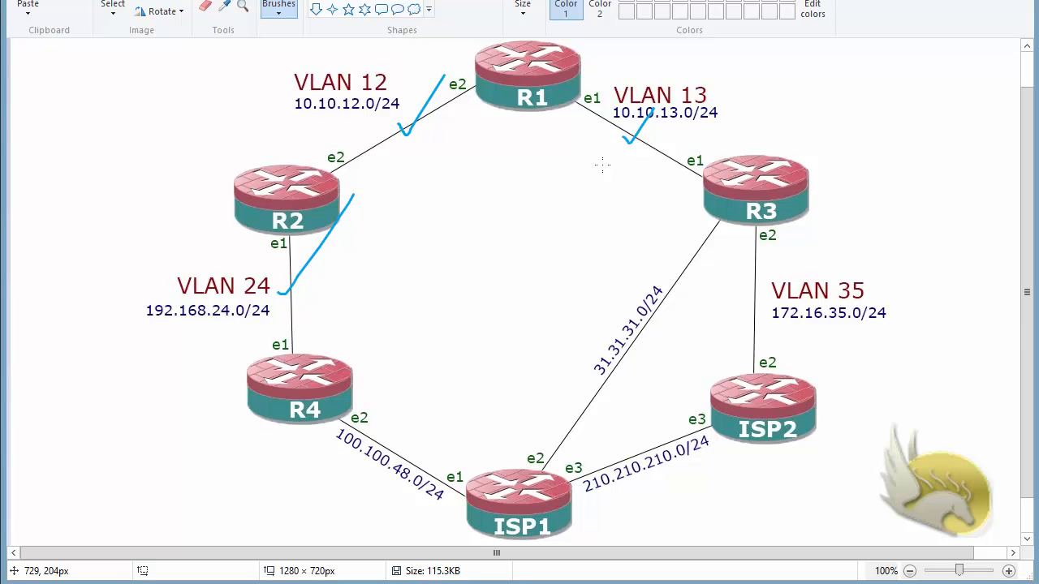
{"action": "key", "text": "ctrl+z"}
{"action": "key", "text": "ctrl+z"}
{"action": "key", "text": "ctrl+z"}
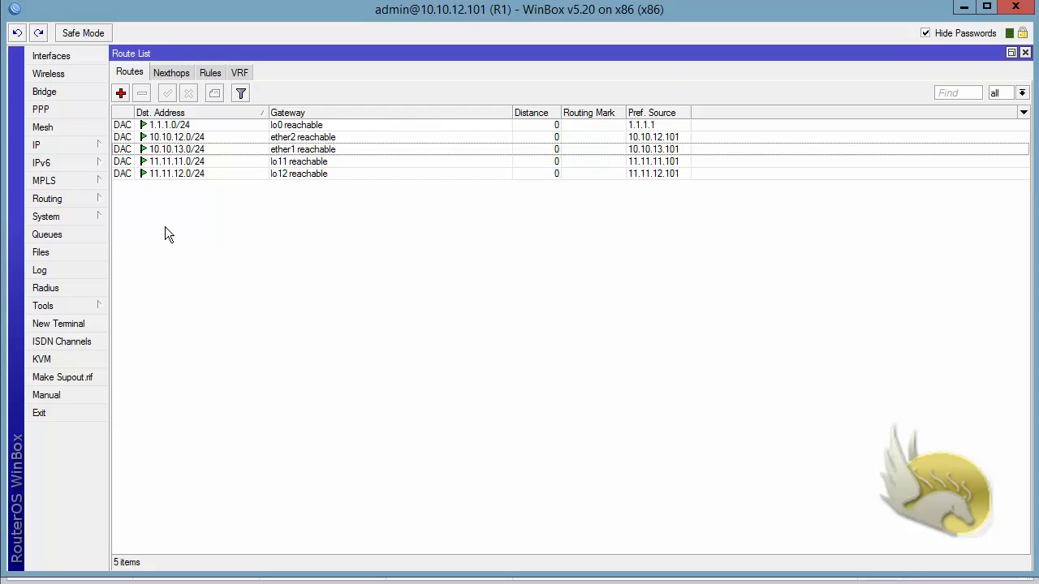
- In WinBox on R1, add the RIP network 10.10.12.0/24, circling the VLAN 12 and VLAN 13 subnets on the Paint diagram meanwhile
{"action": "left_click", "coordinate": [73, 200]}
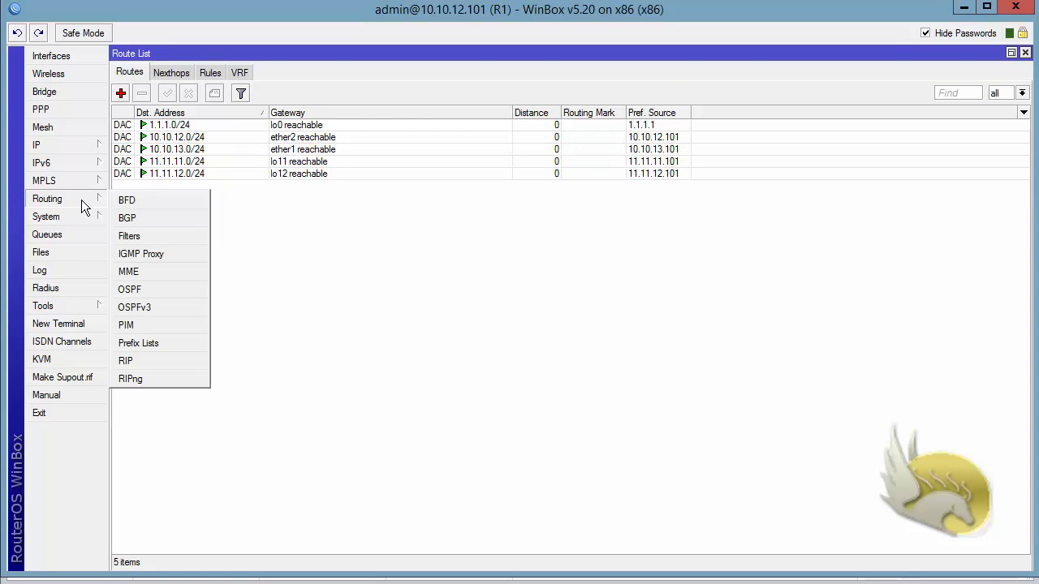
{"action": "left_click", "coordinate": [144, 360]}
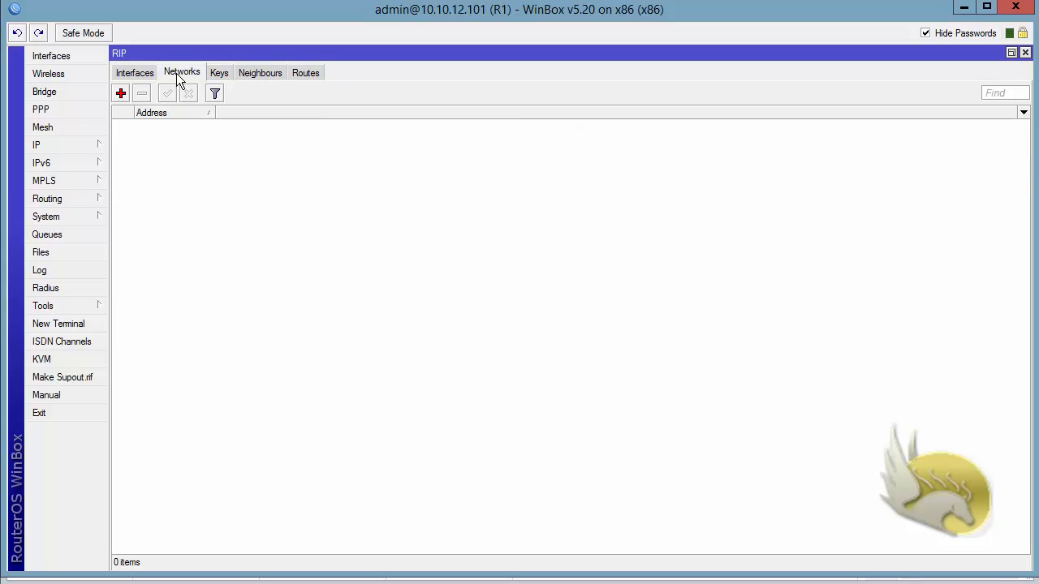
{"action": "left_click", "coordinate": [121, 95]}
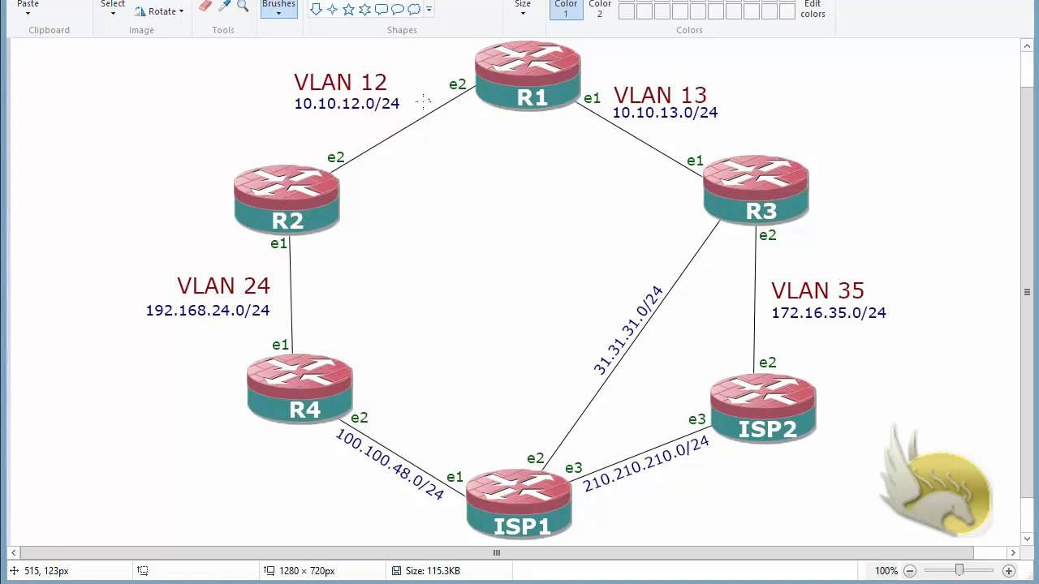
{"action": "mouse_move", "coordinate": [403, 121]}
{"action": "left_mouse_down"}
{"action": "mouse_move", "coordinate": [274, 101]}
{"action": "mouse_move", "coordinate": [429, 87]}
{"action": "mouse_move", "coordinate": [404, 120]}
{"action": "left_mouse_up"}
{"action": "mouse_move", "coordinate": [731, 122]}
{"action": "left_mouse_down"}
{"action": "mouse_move", "coordinate": [639, 128]}
{"action": "mouse_move", "coordinate": [659, 70]}
{"action": "mouse_move", "coordinate": [686, 150]}
{"action": "left_mouse_up"}
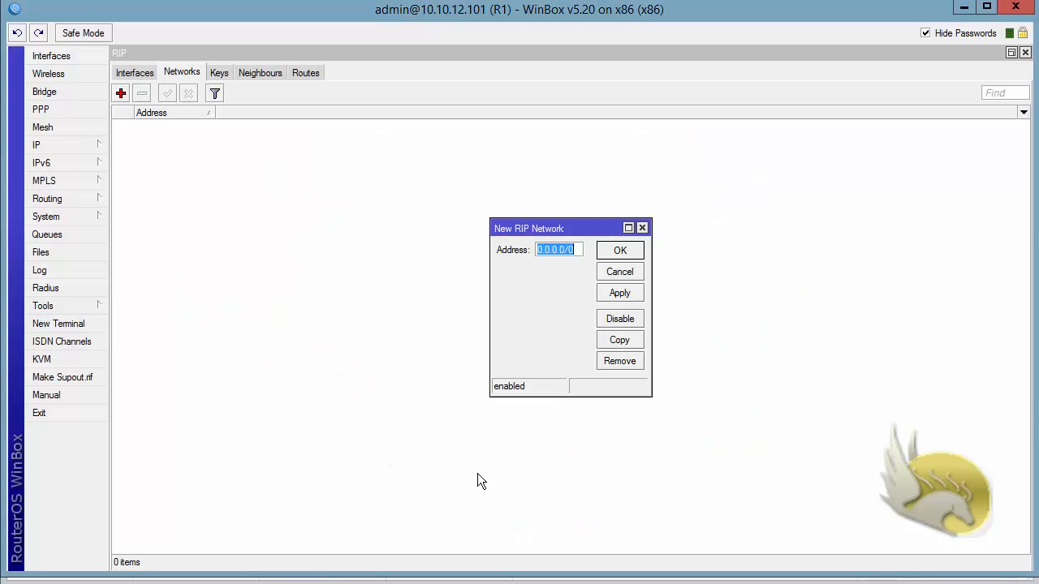
{"action": "type", "text": "10.10.12.0"}
{"action": "type", "text": "/24"}
{"action": "left_click", "coordinate": [634, 248]}
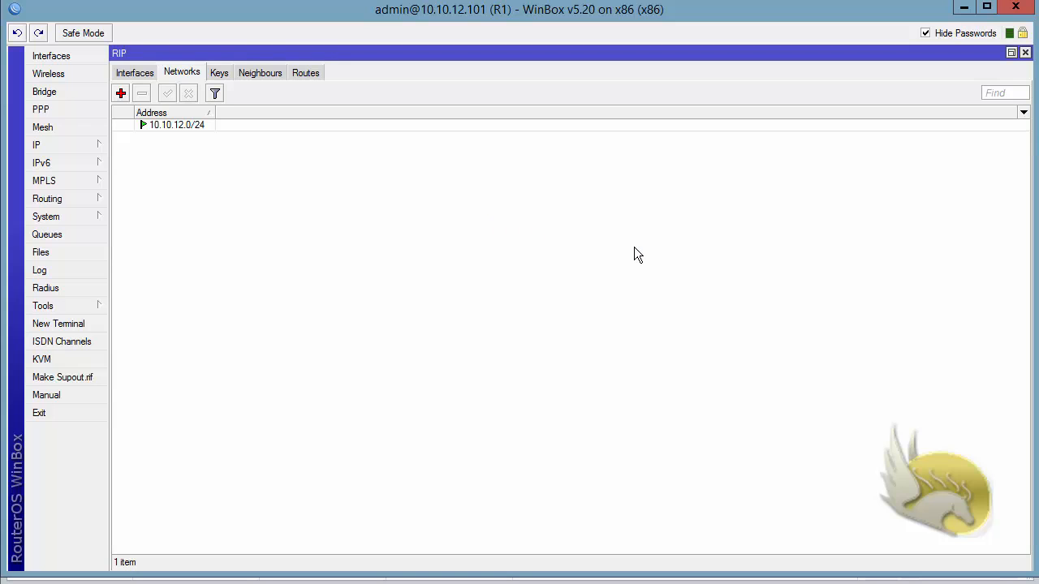
- Add the networks 10.10.13.0/24 and 1.1.1.0/24 to RIP on R1
{"action": "left_click", "coordinate": [120, 93]}
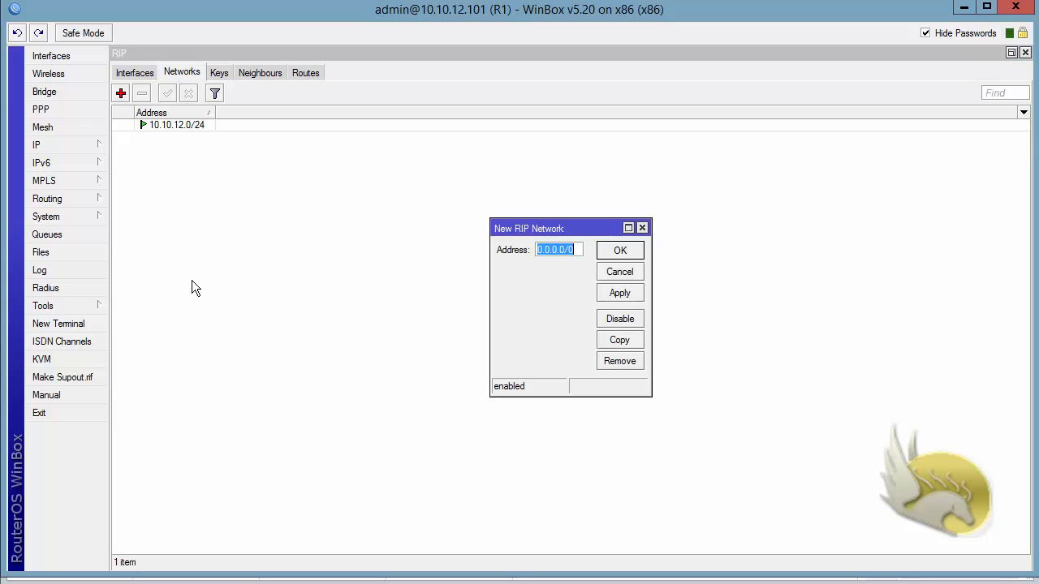
{"action": "type", "text": "10.10.13.0"}
{"action": "type", "text": "/24"}
{"action": "key", "text": "Return"}
{"action": "left_click", "coordinate": [120, 93]}
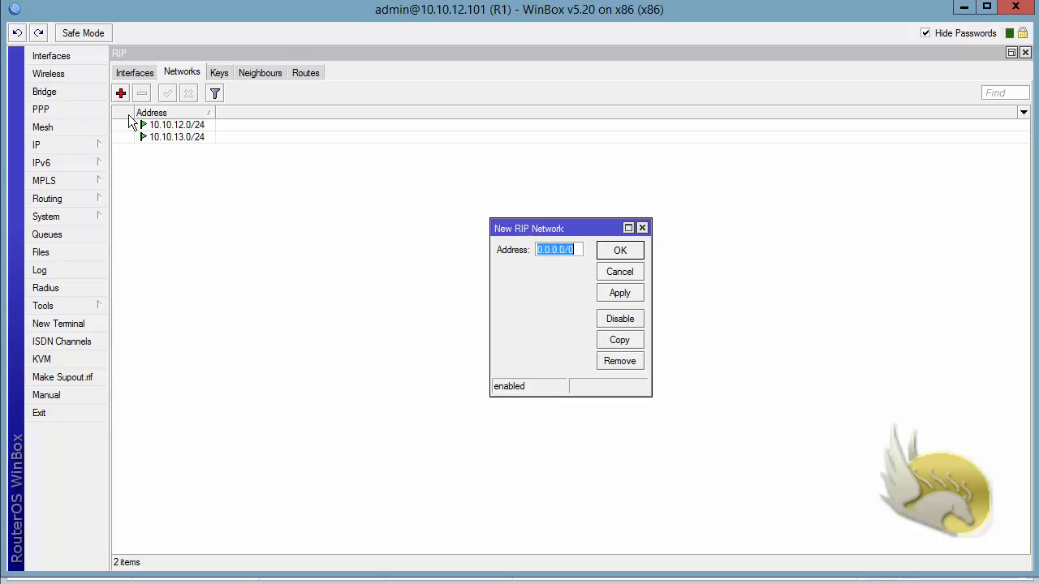
{"action": "type", "text": "1.1.1.0/24"}
{"action": "key", "text": "Return"}
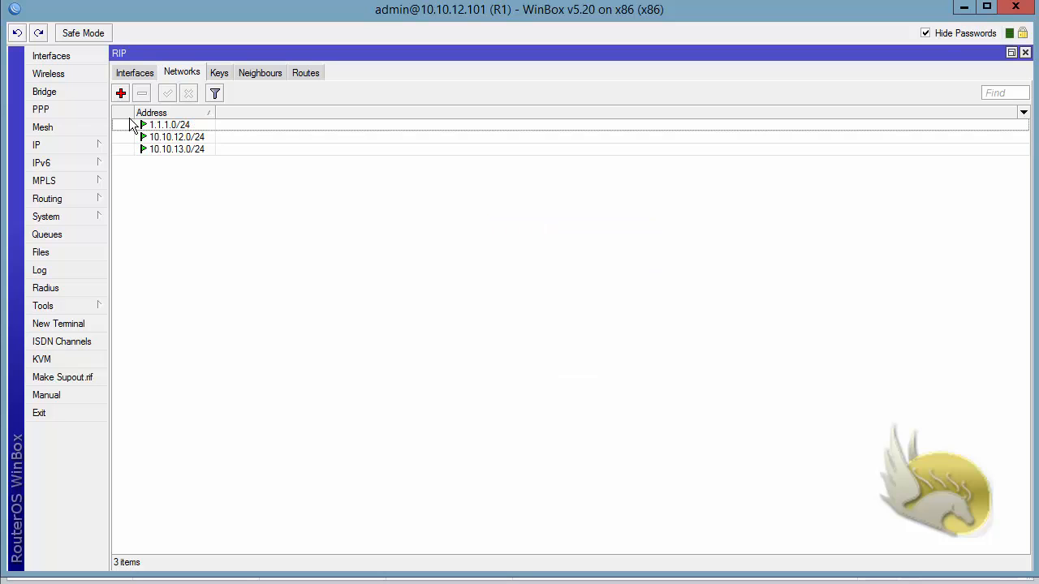
- Review the RIP interfaces, keys and routes on R1
{"action": "left_click", "coordinate": [134, 73]}
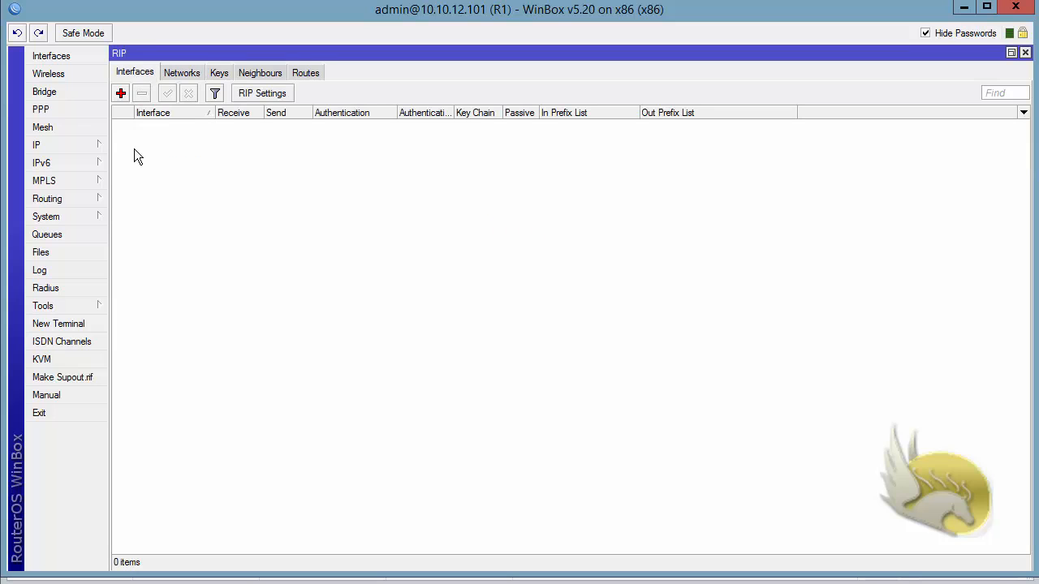
{"action": "left_click", "coordinate": [217, 74]}
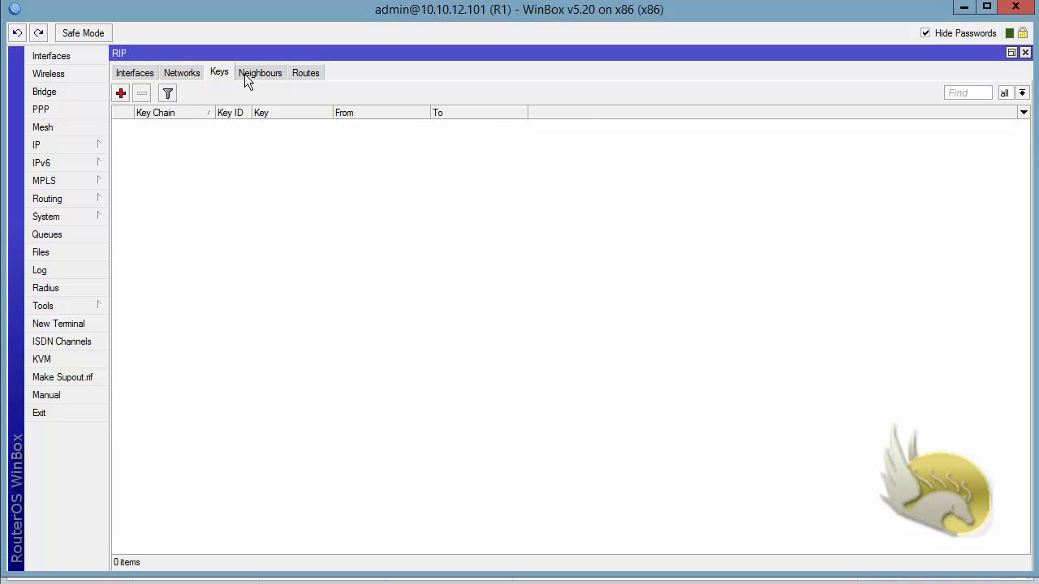
{"action": "left_click", "coordinate": [302, 73]}
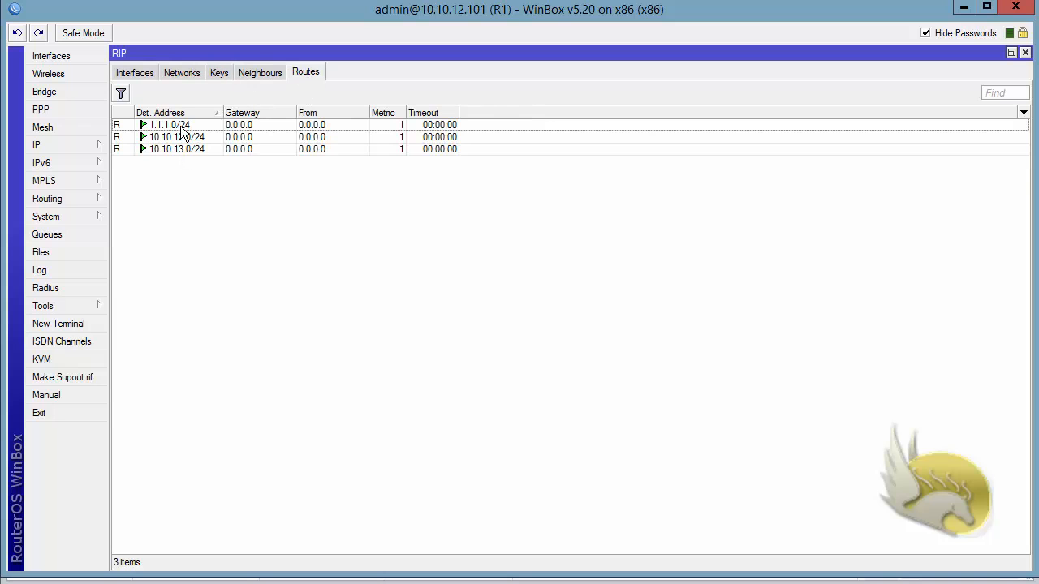
{"action": "mouse_move", "coordinate": [181, 131]}
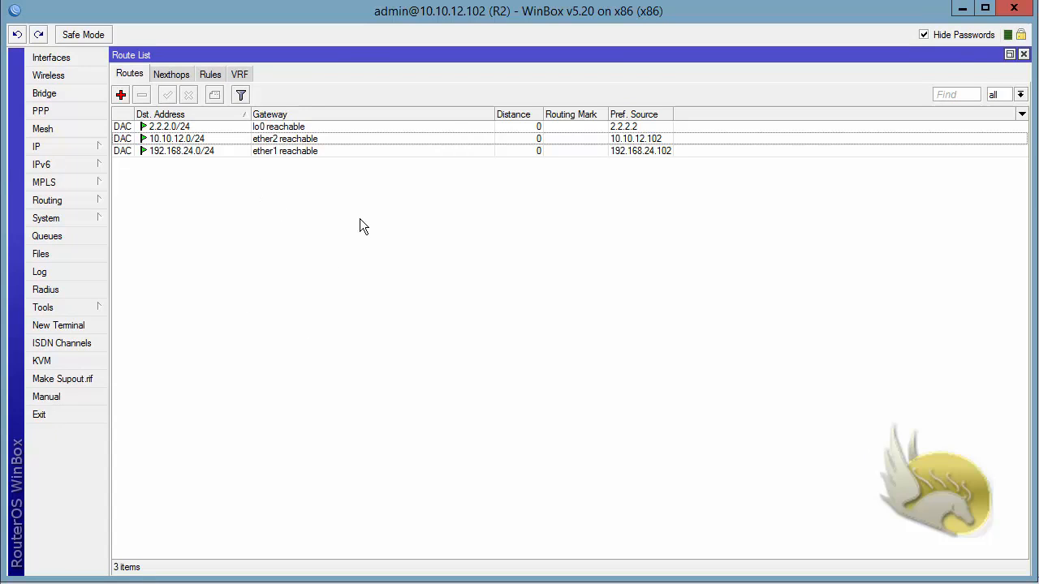
- Switch to the WinBox session of R2 and add the RIP network 10.10.12.0/24
{"action": "left_click", "coordinate": [105, 200]}
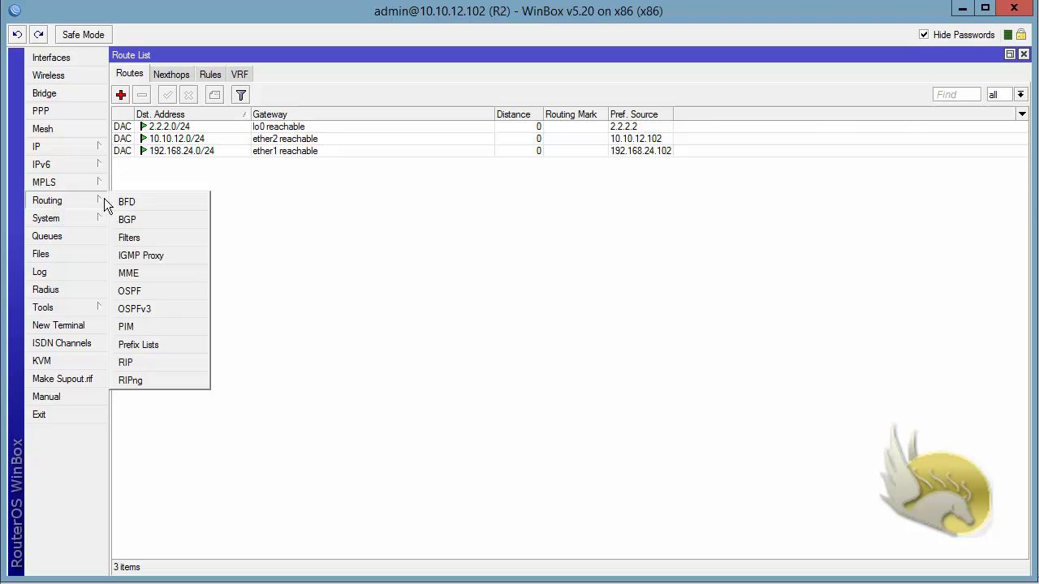
{"action": "left_click", "coordinate": [152, 362]}
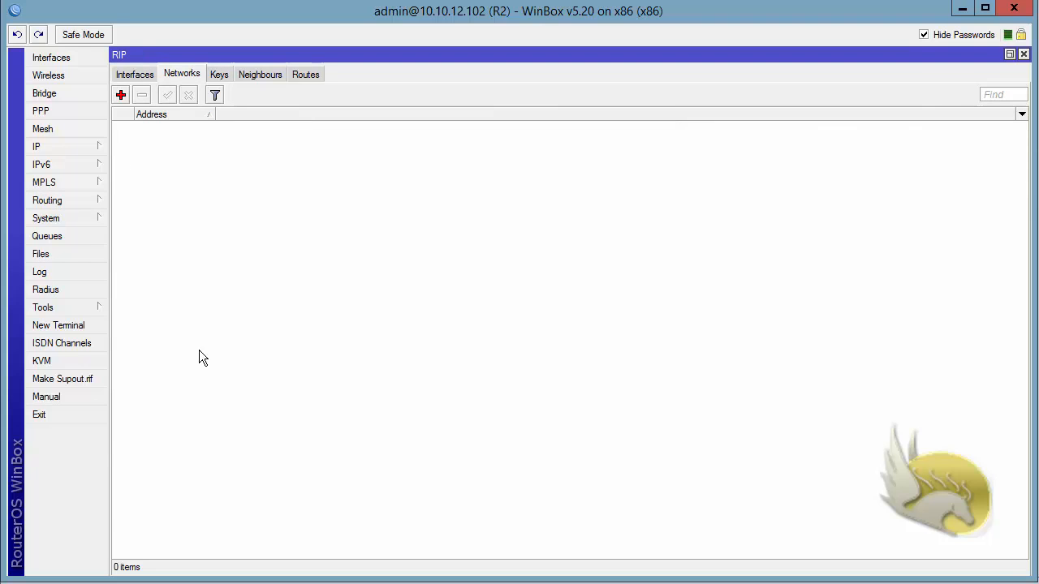
{"action": "left_click", "coordinate": [127, 79]}
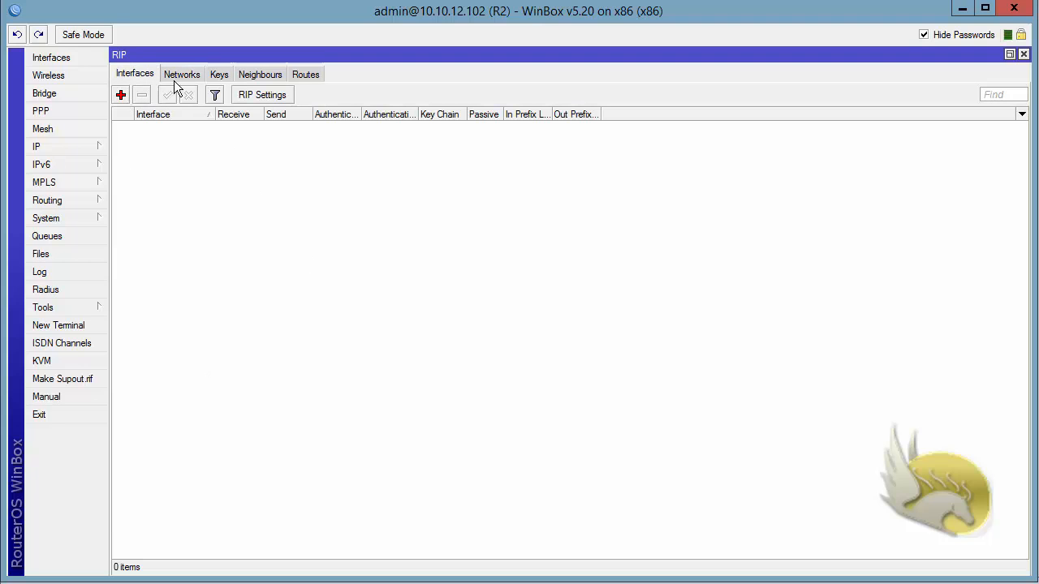
{"action": "left_click", "coordinate": [181, 75]}
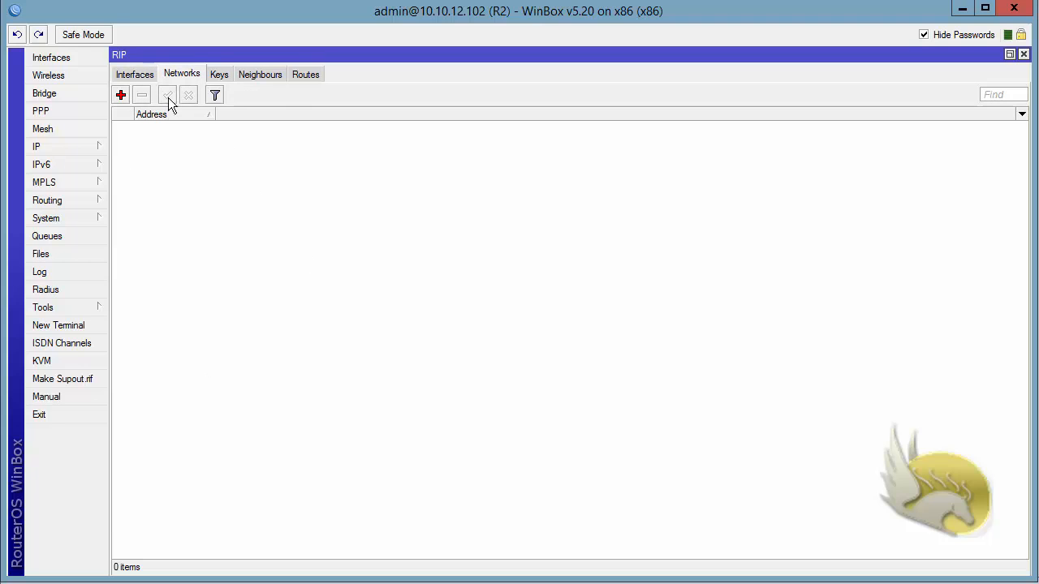
{"action": "left_click", "coordinate": [121, 95]}
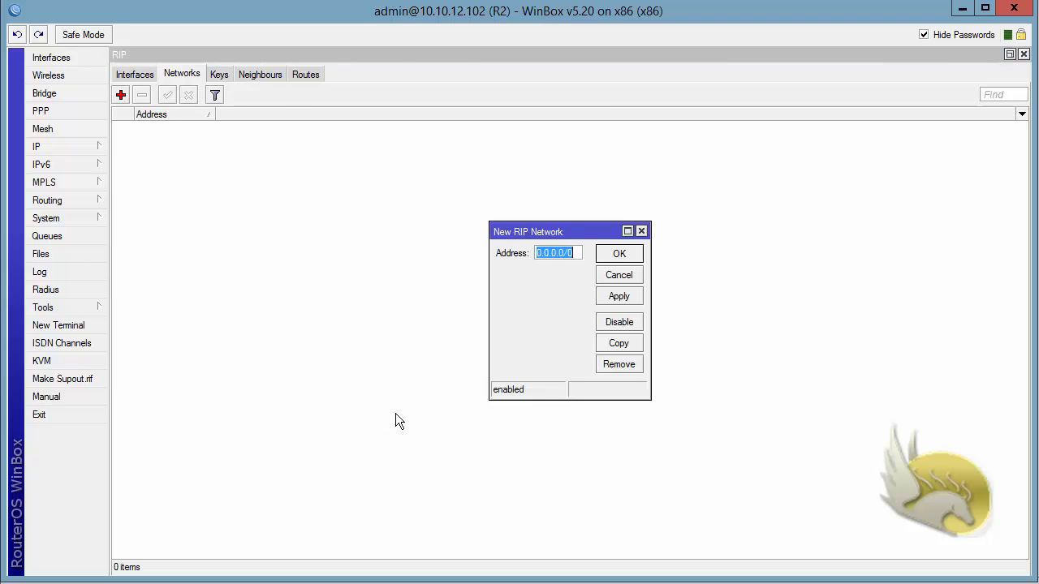
{"action": "type", "text": "10.10.12."}
{"action": "type", "text": "0/24"}
{"action": "key", "text": "Return"}
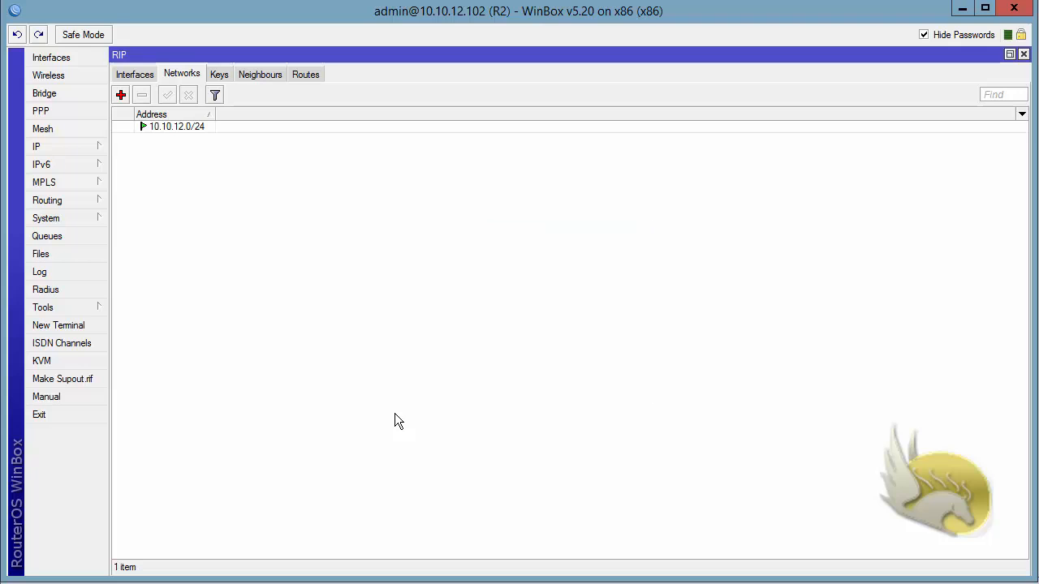
- Add R2's loopback network 2.2.2.0/24 to RIP
{"action": "left_click", "coordinate": [120, 95]}
{"action": "type", "text": "2.2.2.0"}
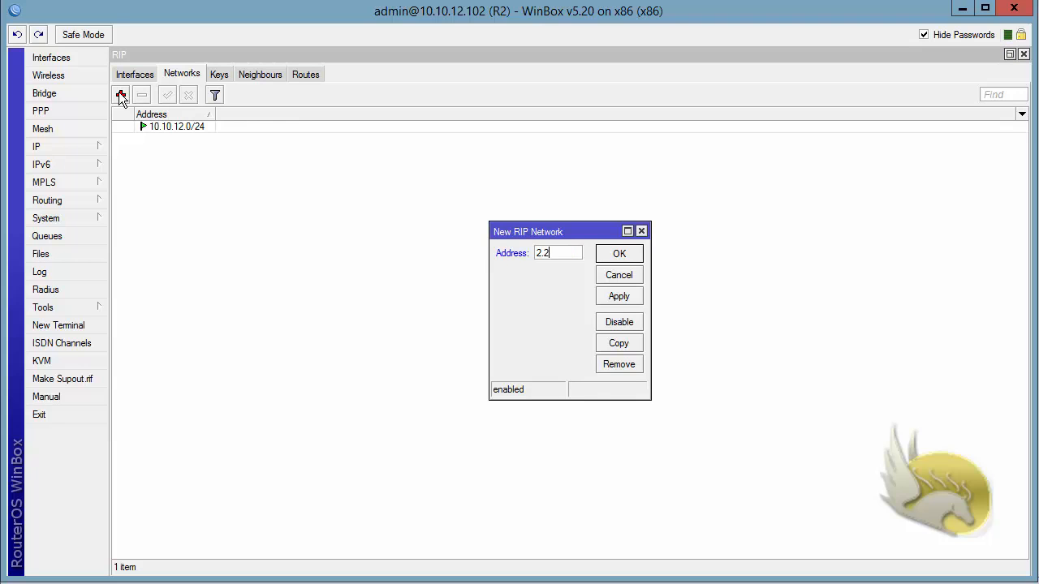
{"action": "type", "text": "/24"}
{"action": "key", "text": "Return"}
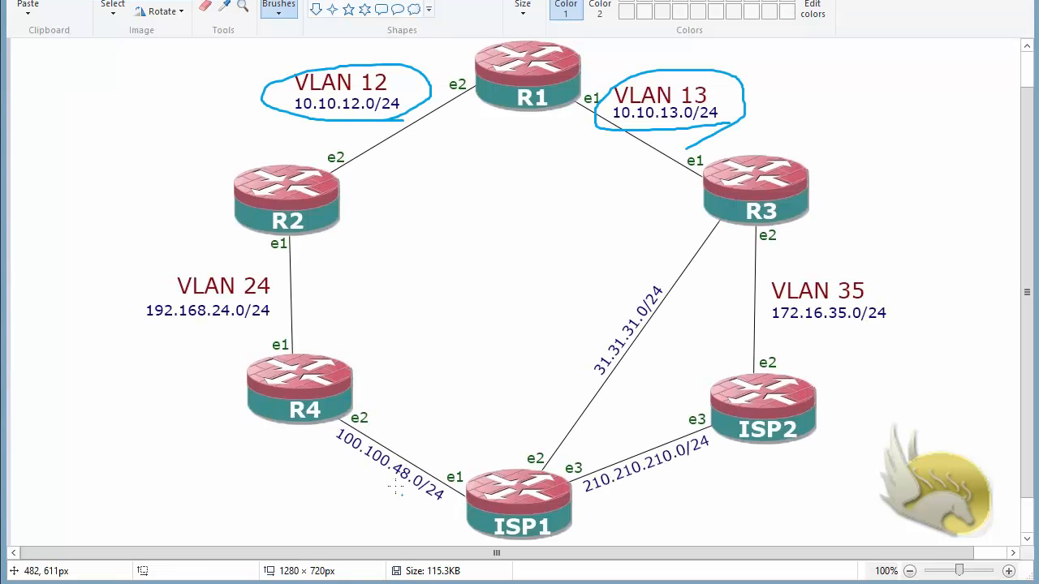
- Mark the VLAN 24 subnet on the Paint diagram and add 192.168.24.0/24 as a RIP network on R2 in WinBox
{"action": "mouse_move", "coordinate": [281, 330]}
{"action": "left_mouse_down"}
{"action": "mouse_move", "coordinate": [154, 328]}
{"action": "mouse_move", "coordinate": [201, 276]}
{"action": "mouse_move", "coordinate": [272, 328]}
{"action": "mouse_move", "coordinate": [163, 339]}
{"action": "left_mouse_up"}
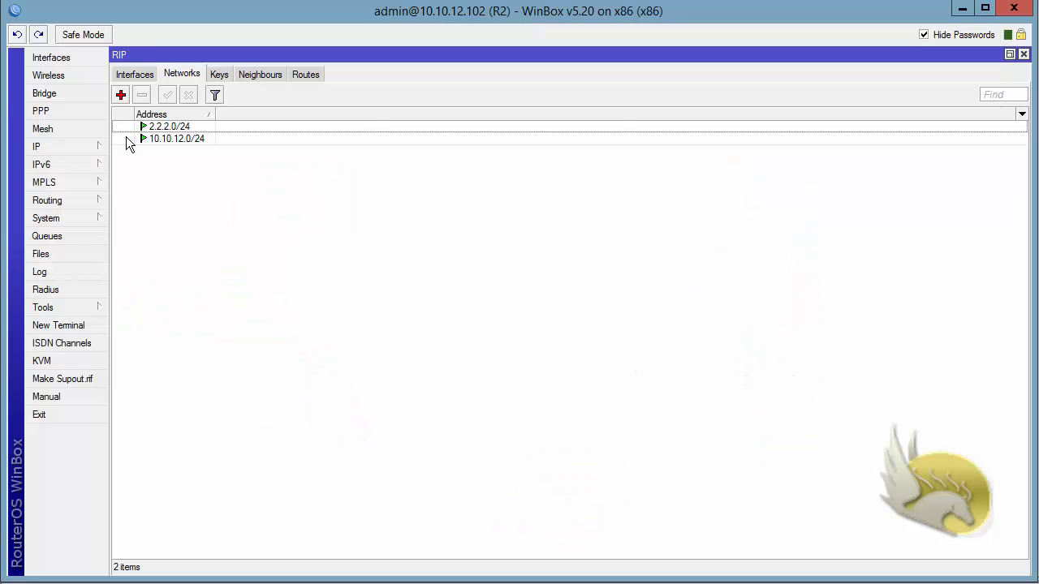
{"action": "left_click", "coordinate": [121, 95]}
{"action": "type", "text": "192.16"}
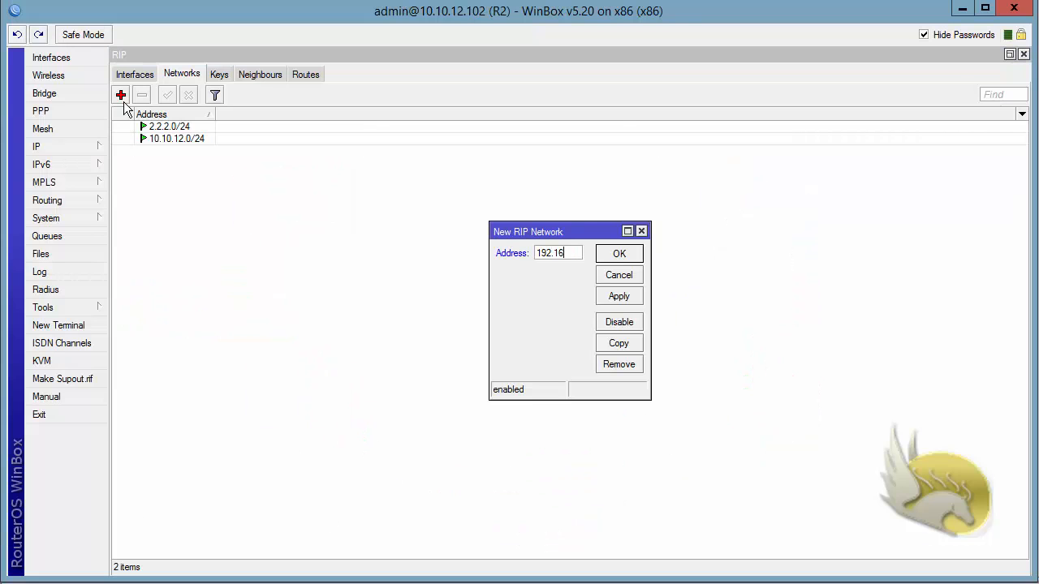
{"action": "type", "text": "8.24.0/24"}
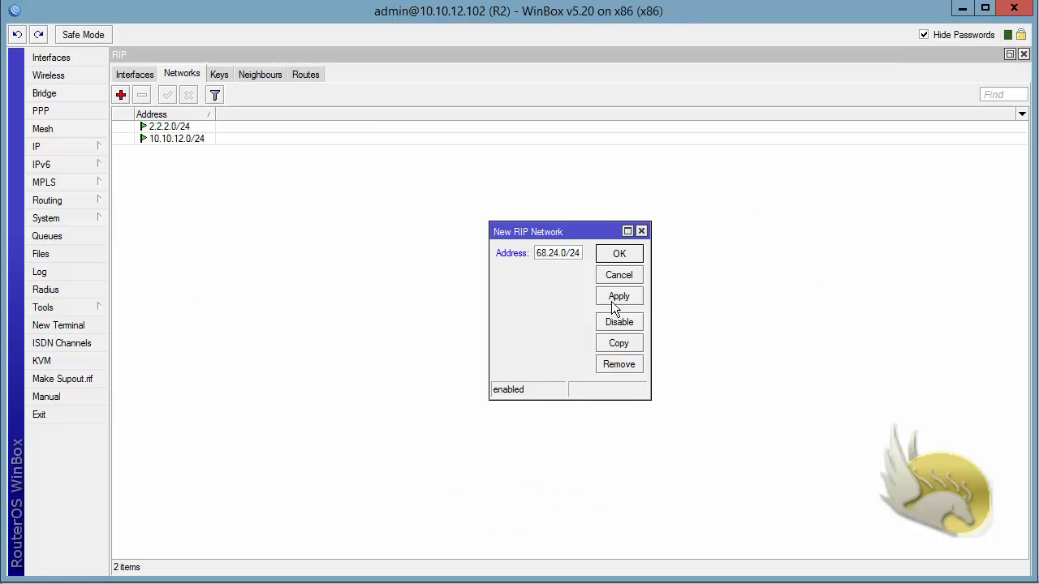
{"action": "left_click", "coordinate": [606, 255]}
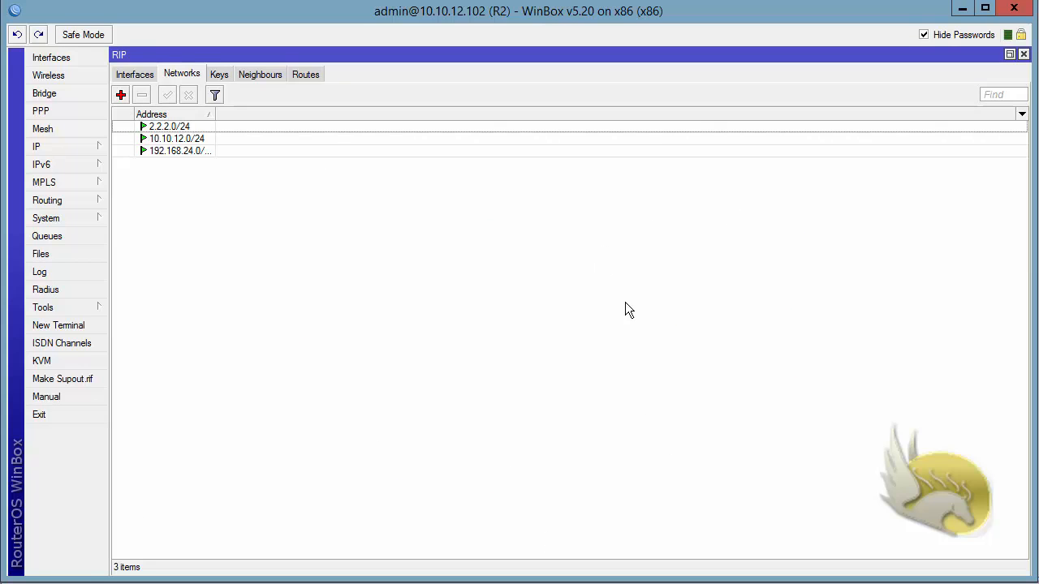
- Inspect R2's RIP routes, highlighting the entries for 1.1.1.0/24 and 10.10.13.0/24
{"action": "left_click", "coordinate": [308, 76]}
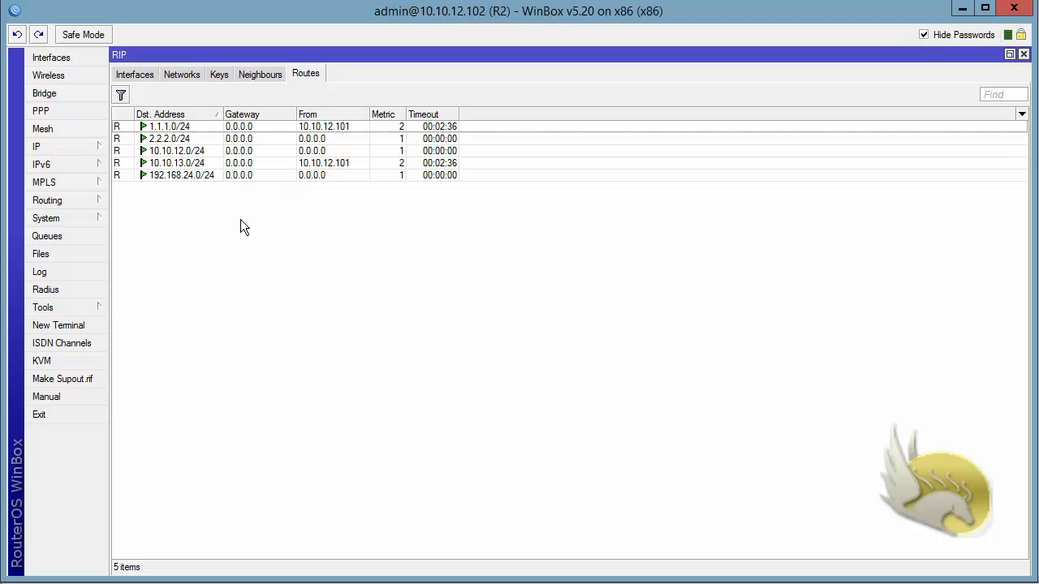
{"action": "left_click", "coordinate": [185, 128]}
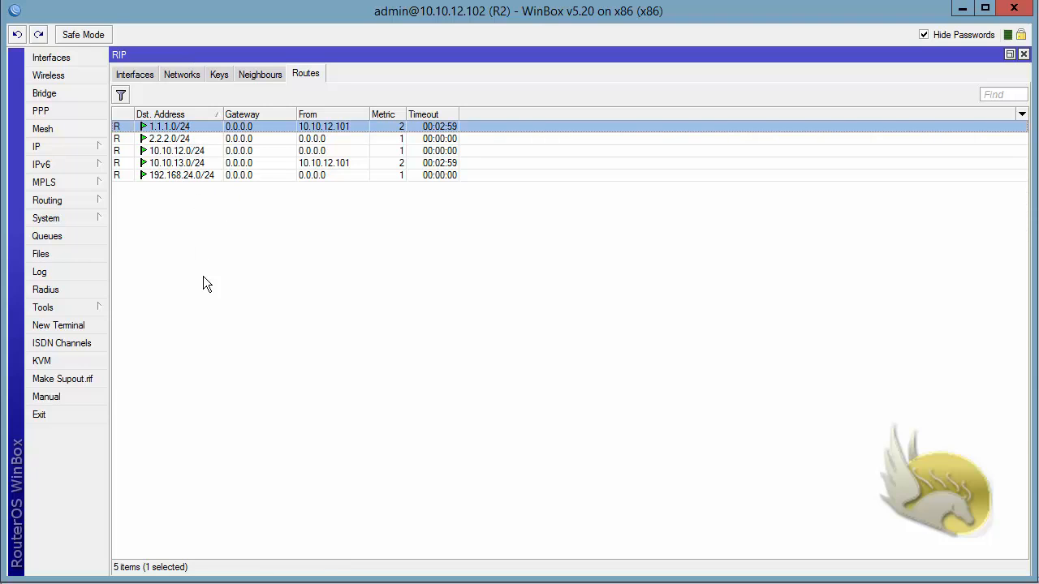
{"action": "left_click", "coordinate": [187, 163]}
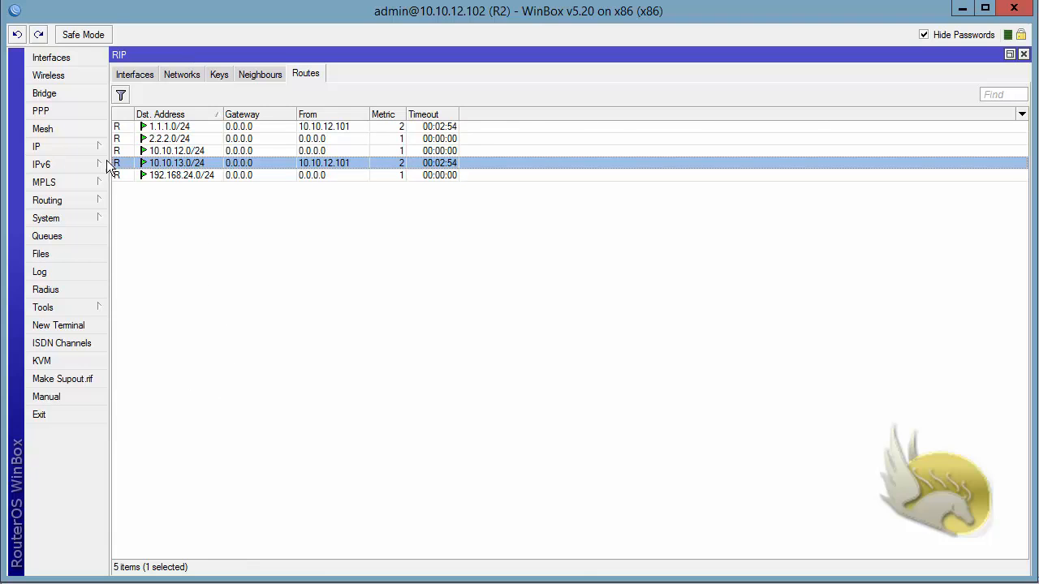
- Examine R2's IP route list and highlight the RIP-learned routes 10.10.13.0/24 and 1.1.1.0/24 together
{"action": "left_click", "coordinate": [89, 147]}
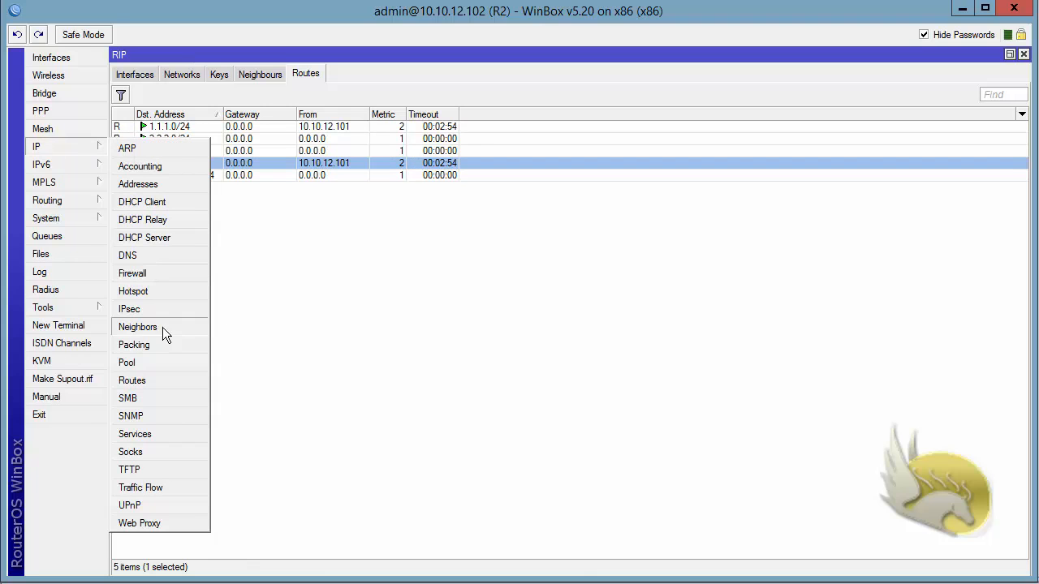
{"action": "left_click", "coordinate": [171, 380]}
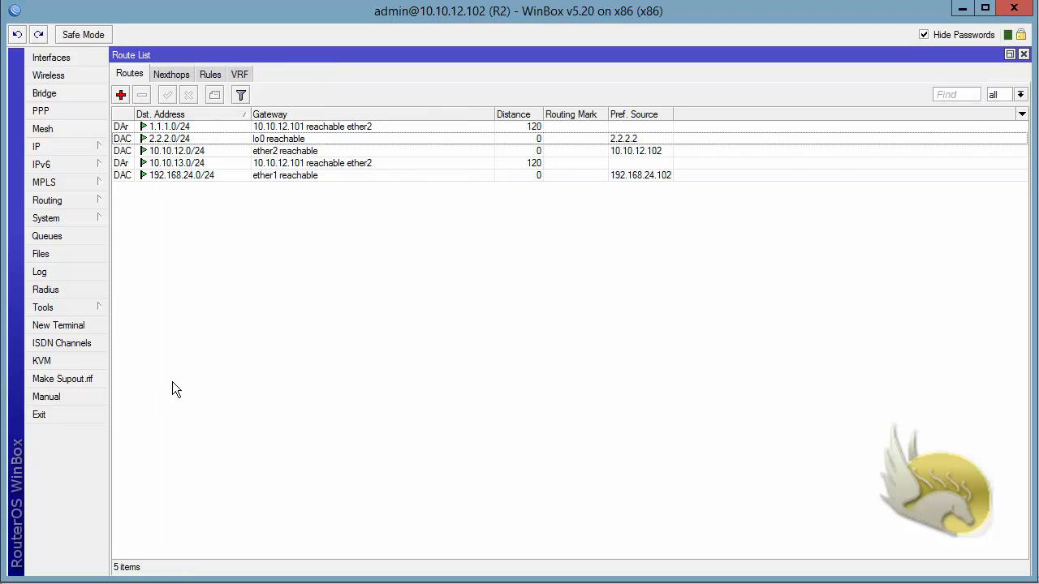
{"action": "left_click", "coordinate": [124, 163]}
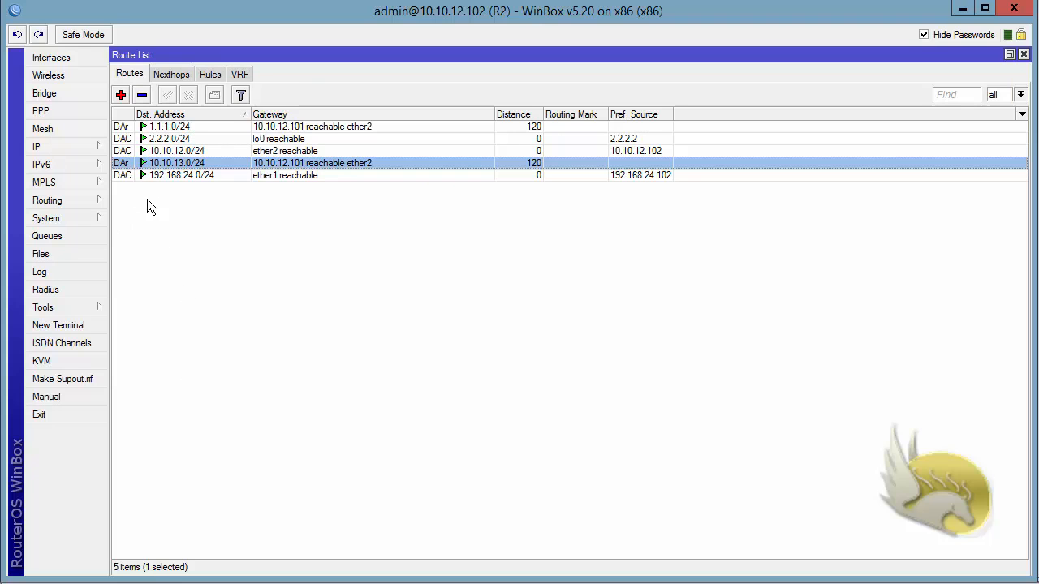
{"action": "left_click", "coordinate": [132, 126], "text": "ctrl"}
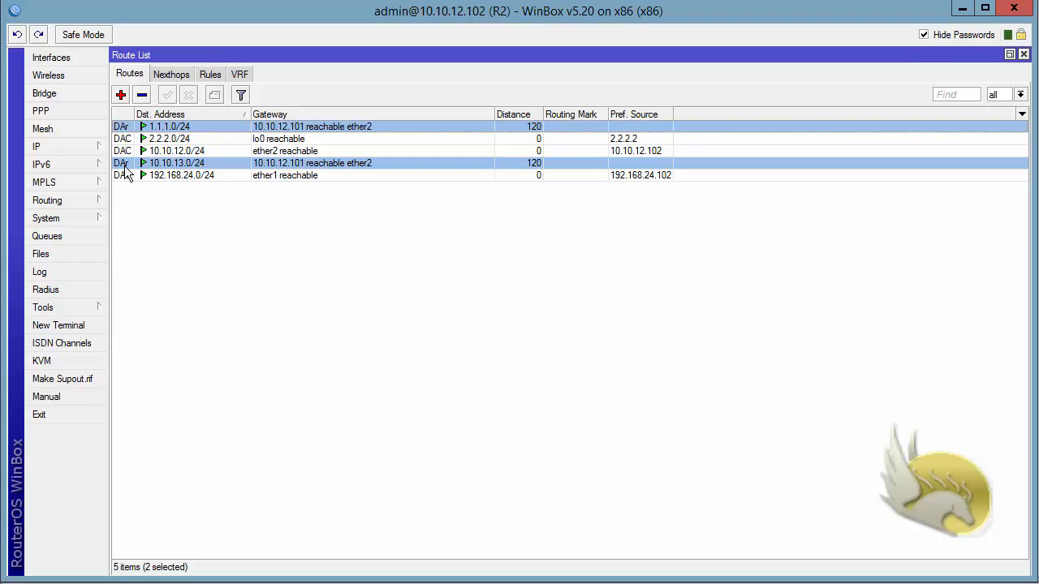
{"action": "mouse_move", "coordinate": [126, 172]}
- Ping R1's loopback address 1.1.1.1 from R2 and stop after a few replies
{"action": "left_click", "coordinate": [86, 303]}
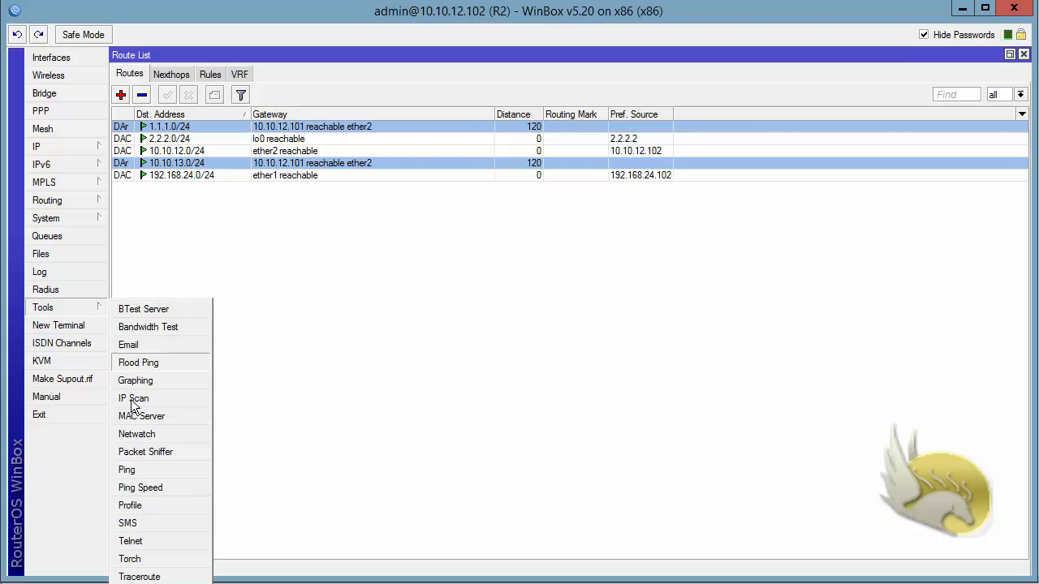
{"action": "left_click", "coordinate": [138, 470]}
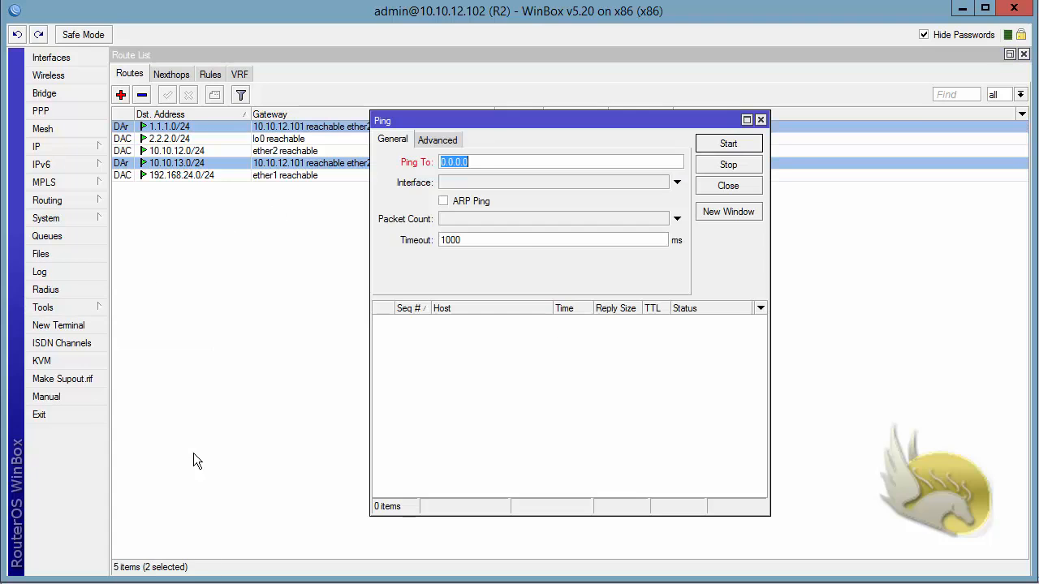
{"action": "type", "text": "1.1.1.1"}
{"action": "left_click", "coordinate": [715, 147]}
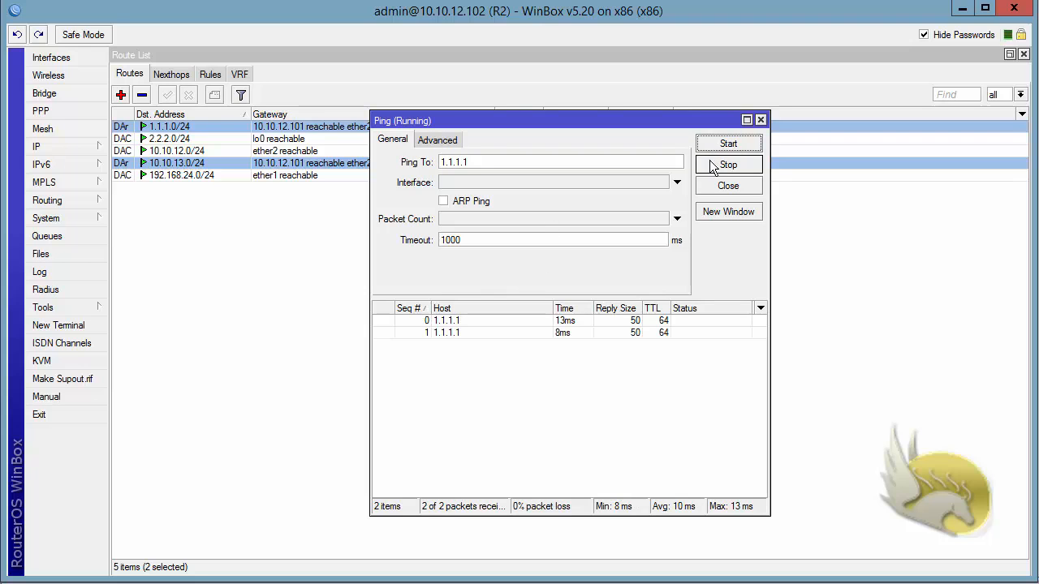
{"action": "left_click", "coordinate": [711, 163]}
- Ping 1.1.1.1 from R2 with source address 2.2.2.2, and highlight the 2.2.2.0/24 entry in R1's RIP routes
{"action": "left_click", "coordinate": [452, 146]}
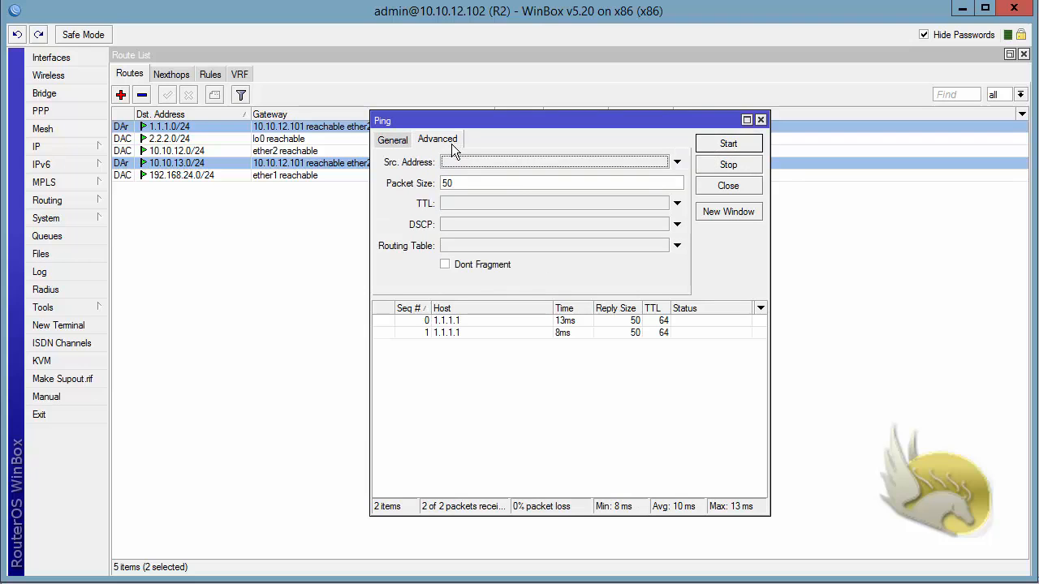
{"action": "left_click", "coordinate": [468, 162]}
{"action": "type", "text": "2.2.2.2"}
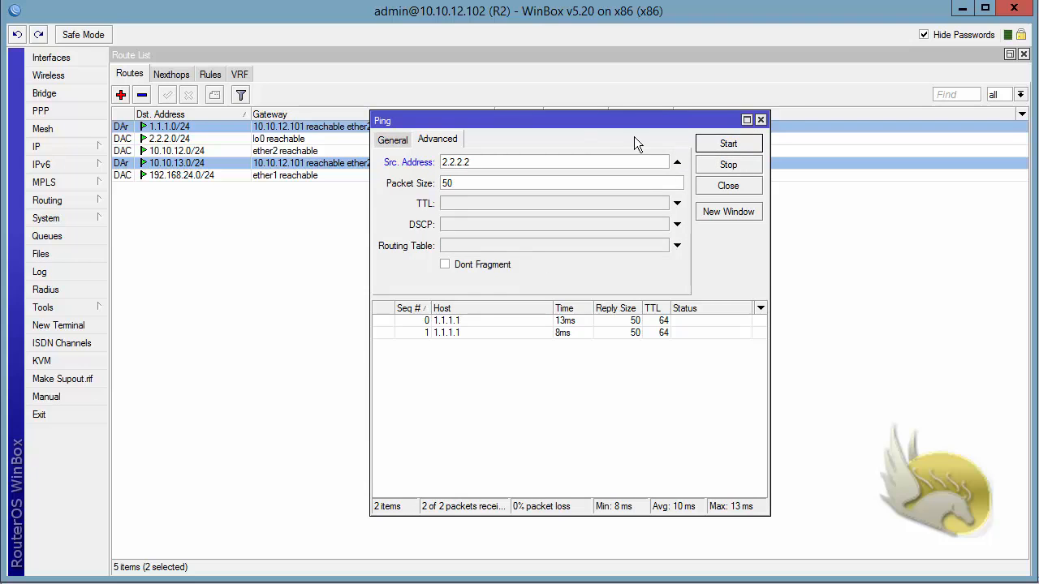
{"action": "left_click", "coordinate": [714, 144]}
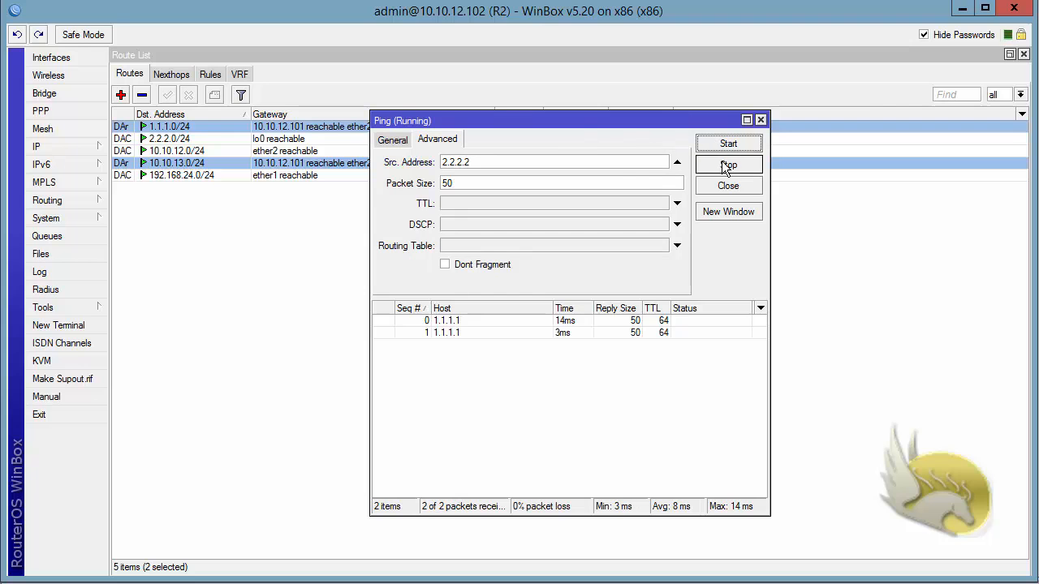
{"action": "left_click", "coordinate": [728, 165]}
{"action": "left_click", "coordinate": [761, 120]}
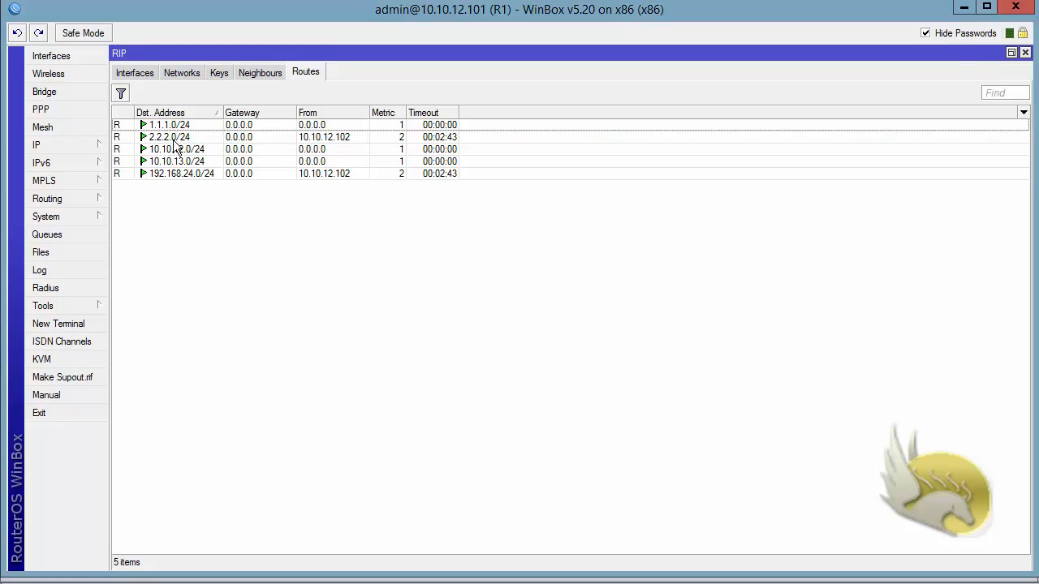
{"action": "left_click", "coordinate": [177, 138]}
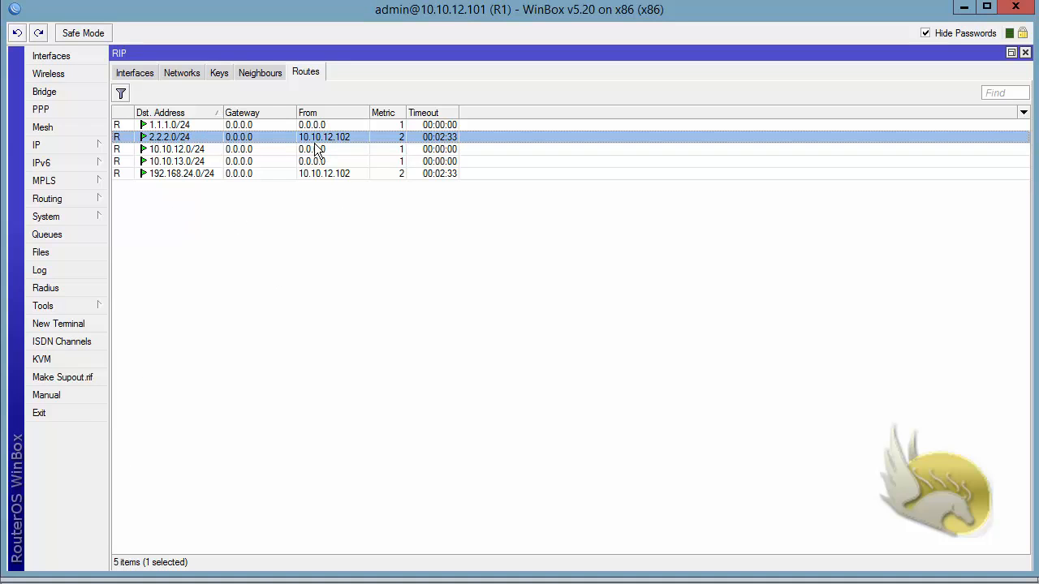
- Switch to R3's WinBox session and delete its static routes to 1.1.1.0/24 and 4.4.4.0/24
{"action": "left_click", "coordinate": [327, 583]}
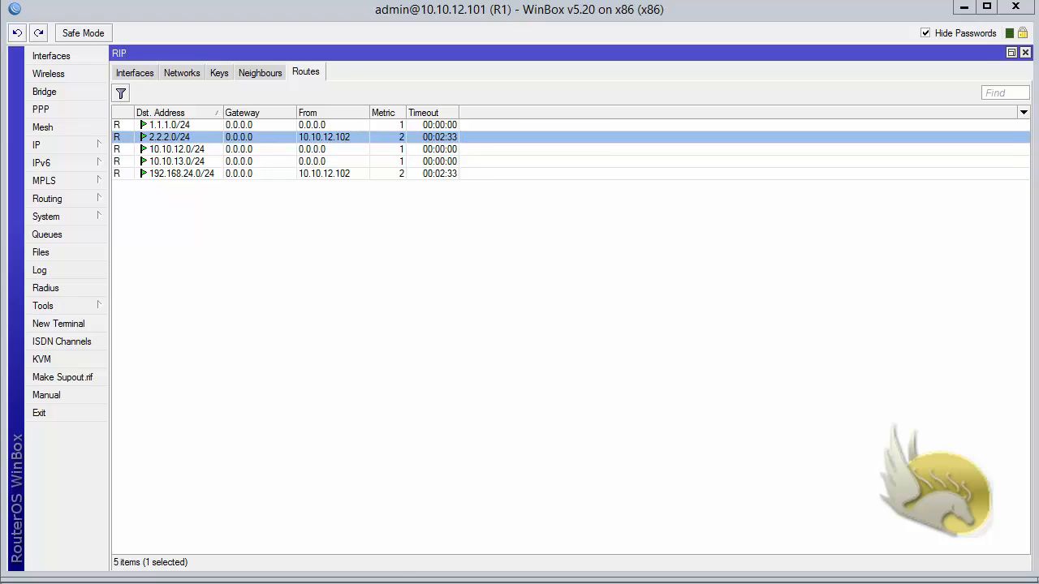
{"action": "left_click", "coordinate": [425, 515]}
{"action": "left_click", "coordinate": [127, 149]}
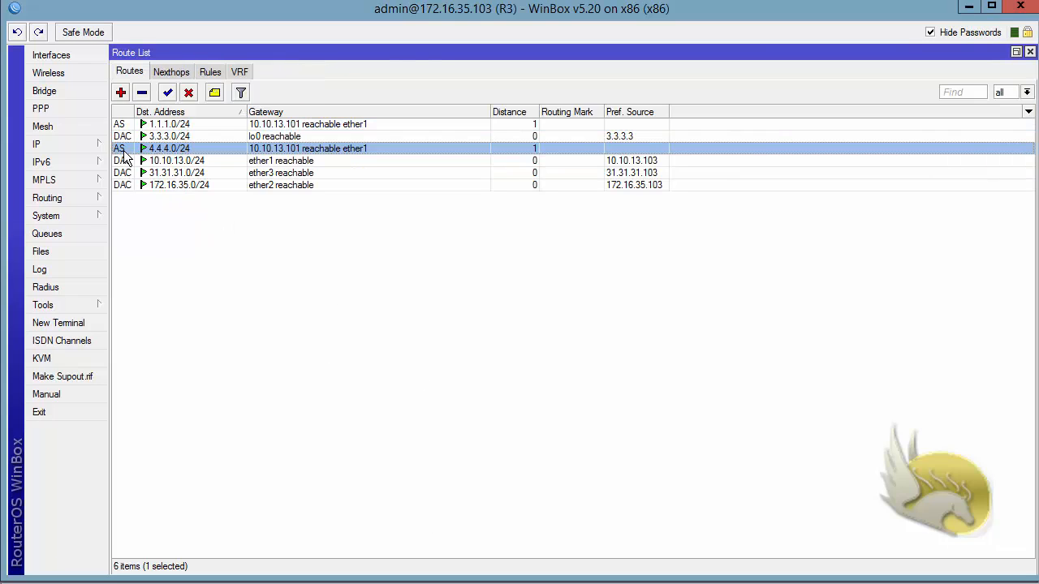
{"action": "left_click", "coordinate": [136, 126], "text": "ctrl"}
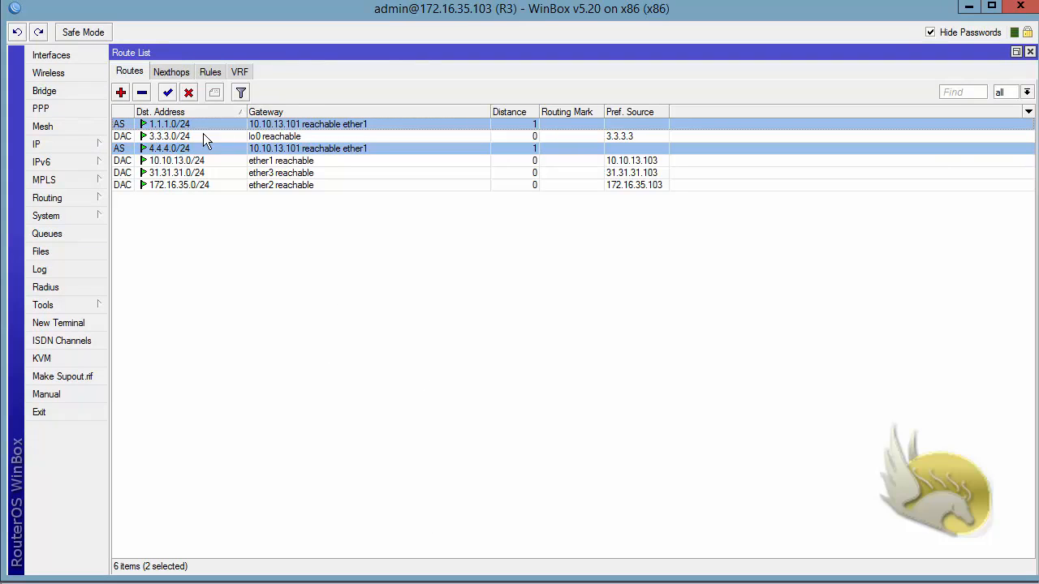
{"action": "left_click", "coordinate": [142, 93]}
- Add the VLAN 13 subnet 10.10.13.0/24 as a RIP network on R3
{"action": "left_click", "coordinate": [63, 198]}
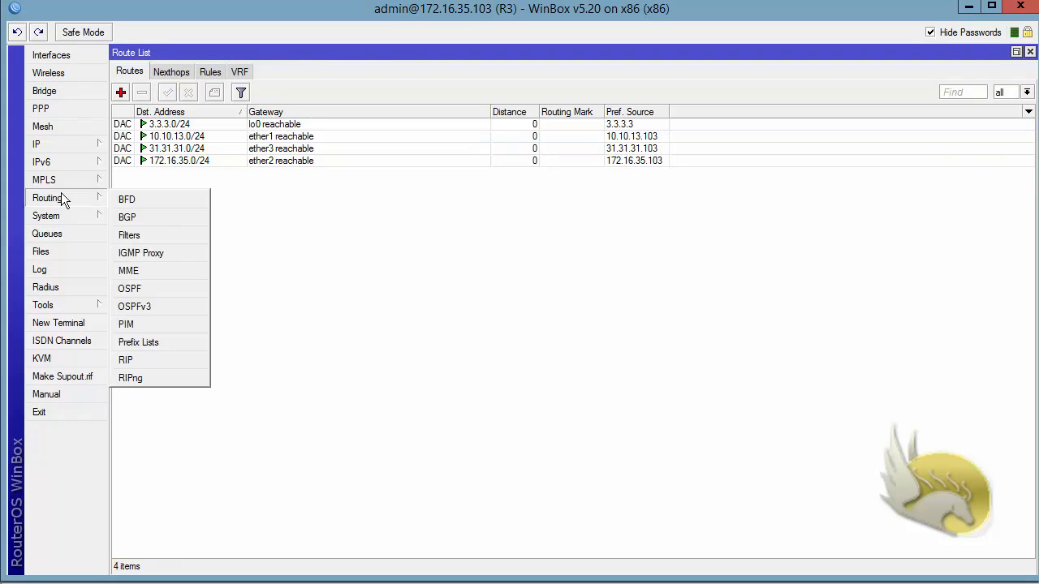
{"action": "left_click", "coordinate": [159, 362]}
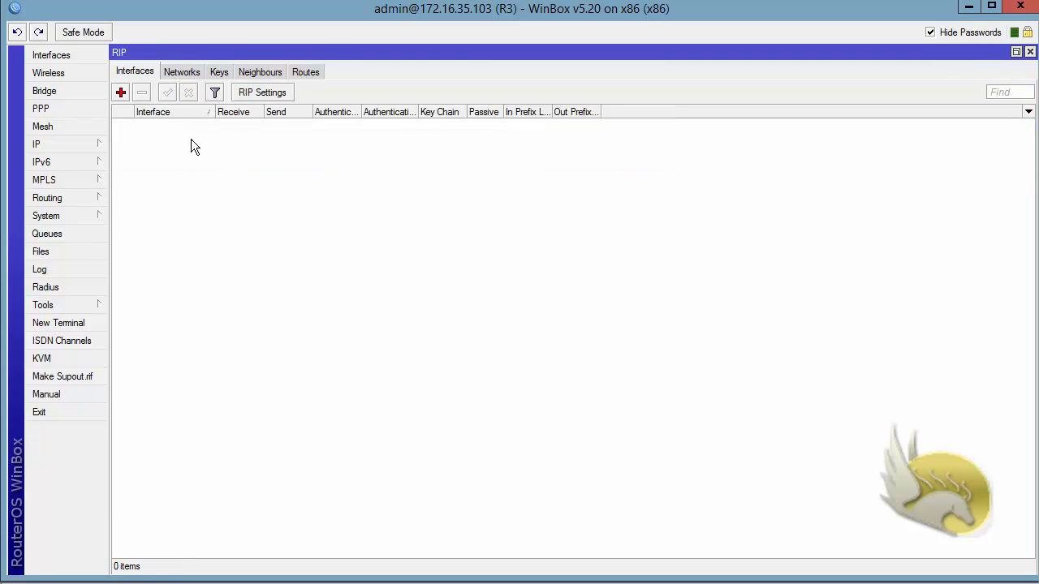
{"action": "left_click", "coordinate": [177, 72]}
{"action": "left_click", "coordinate": [121, 93]}
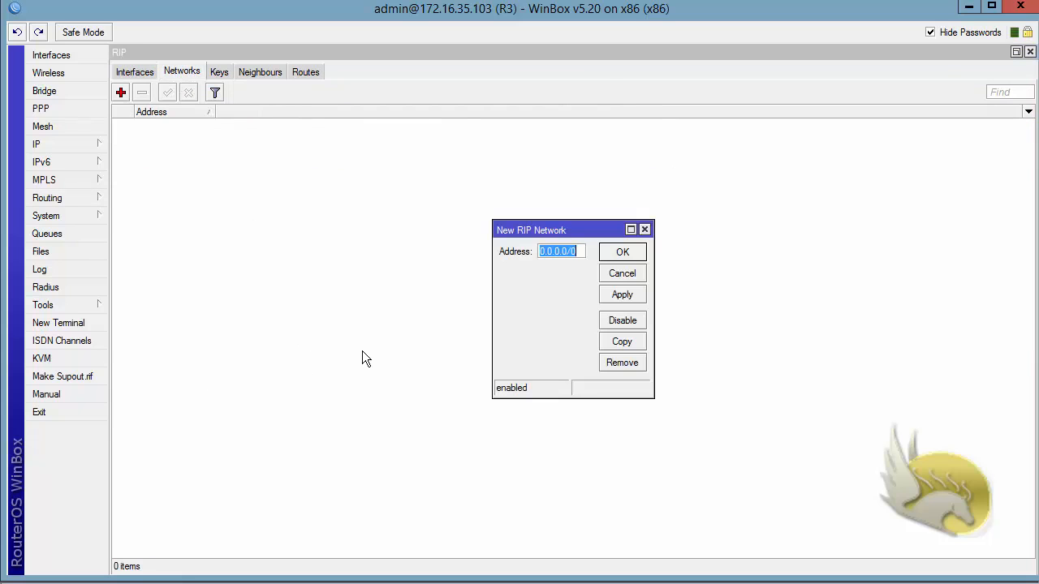
{"action": "type", "text": "10.10.13"}
{"action": "type", "text": ".0/24"}
{"action": "key", "text": "Return"}
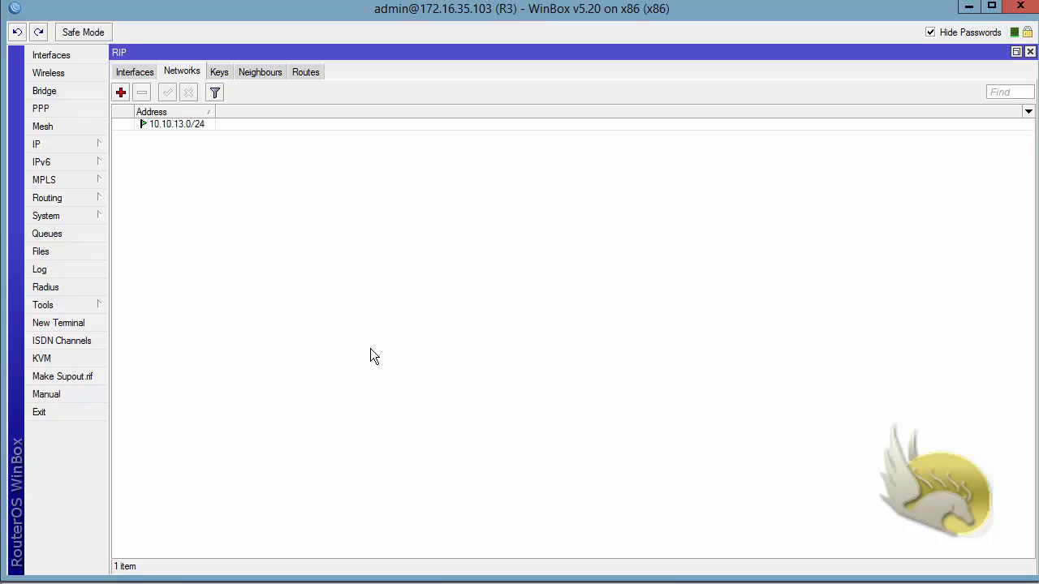
- Add R3's loopback network 3.3.3.0/24 to RIP
{"action": "left_click", "coordinate": [121, 92]}
{"action": "type", "text": "3"}
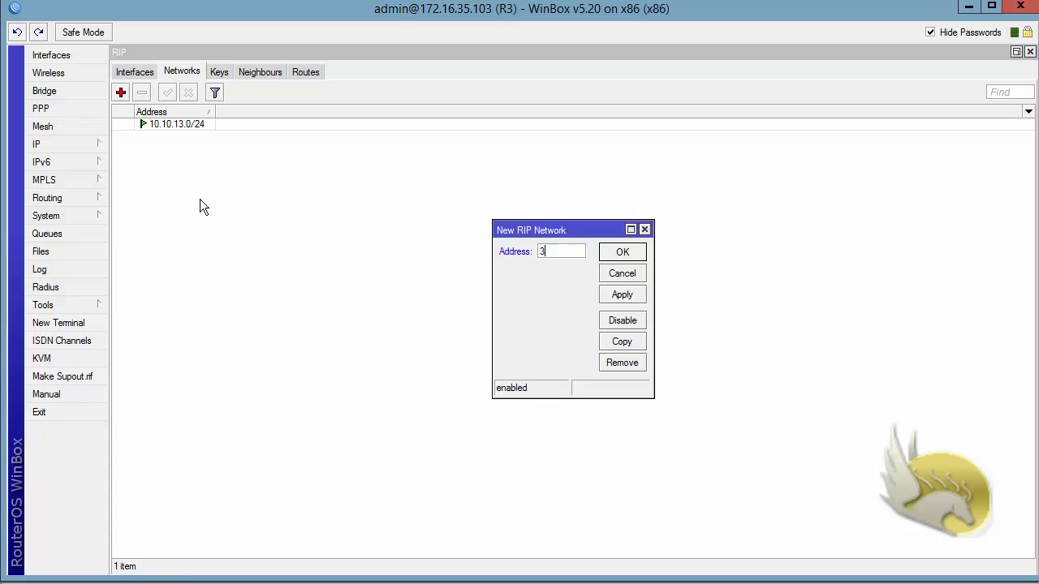
{"action": "type", "text": ".3.3.0/24"}
{"action": "key", "text": "Return"}
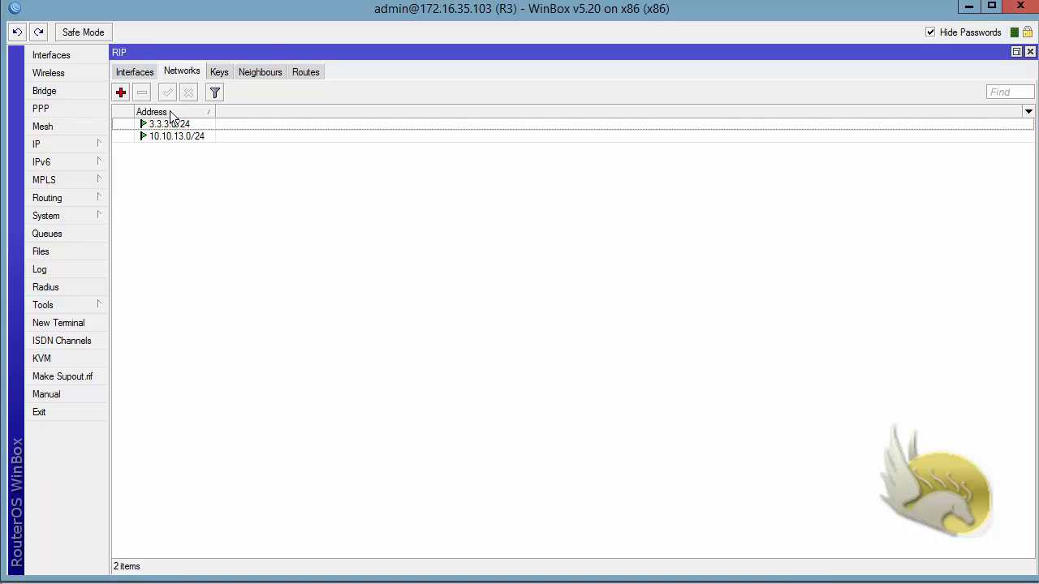
- Add the VLAN 35 subnet 172.16.35.0/24 as a RIP network on R3
{"action": "left_click", "coordinate": [121, 92]}
{"action": "type", "text": "1"}
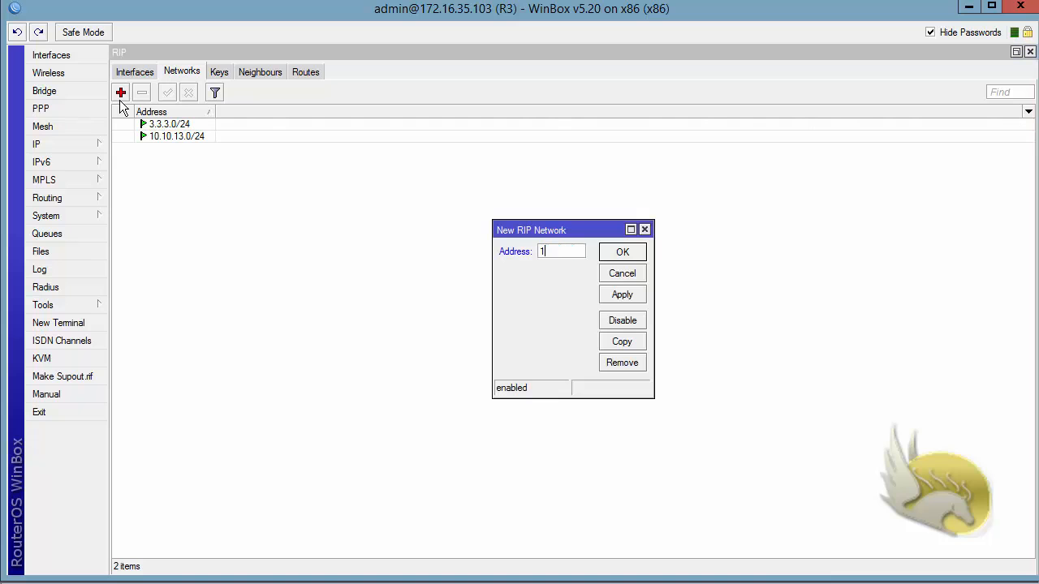
{"action": "type", "text": "72.16.35.0."}
{"action": "key", "text": "BackSpace"}
{"action": "type", "text": "/24"}
{"action": "key", "text": "Return"}
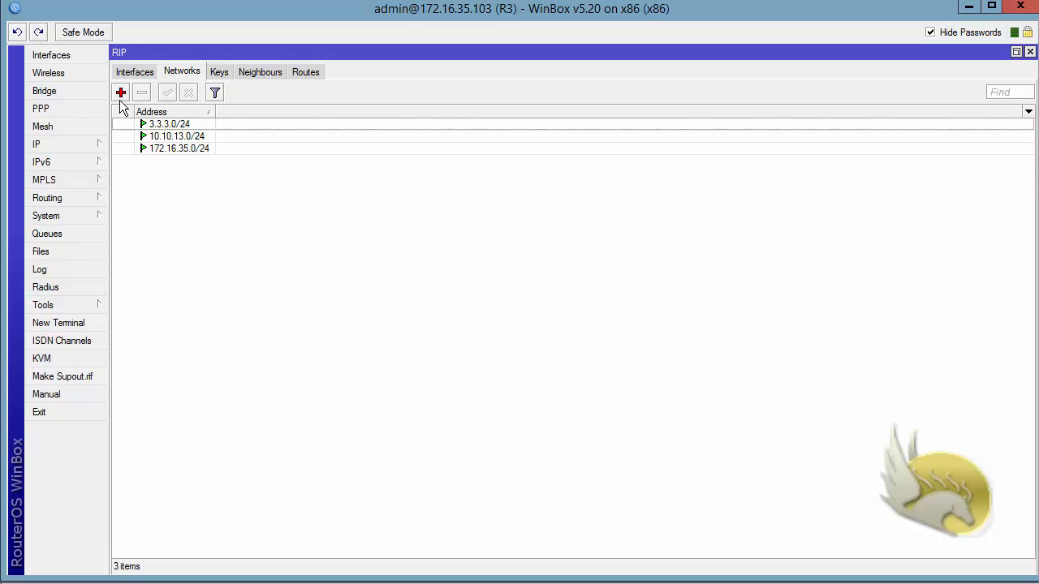
- Inspect R3's RIP routes and highlight the entry for 2.2.2.0/24
{"action": "left_click", "coordinate": [300, 73]}
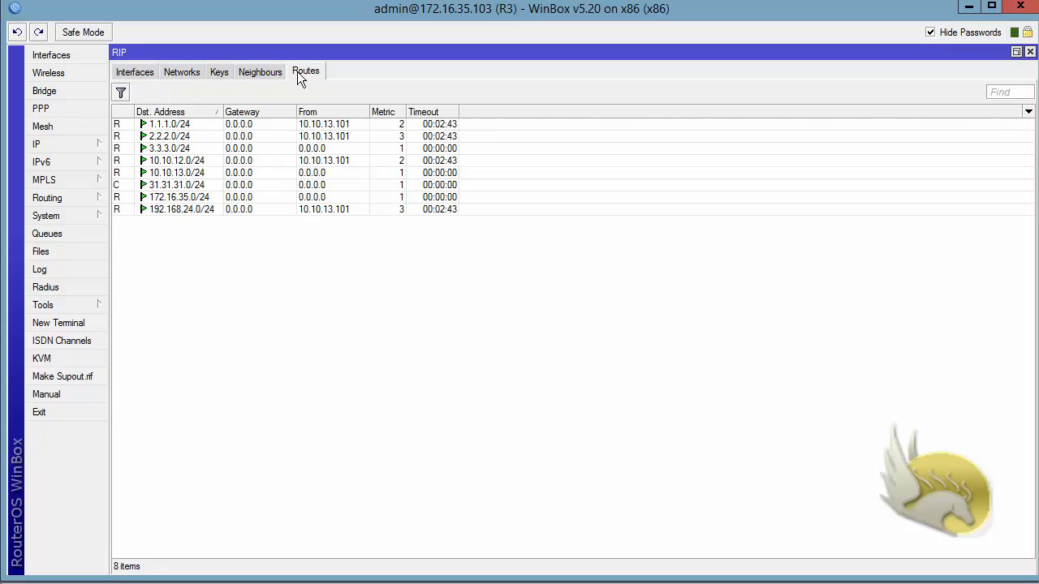
{"action": "left_click", "coordinate": [187, 137]}
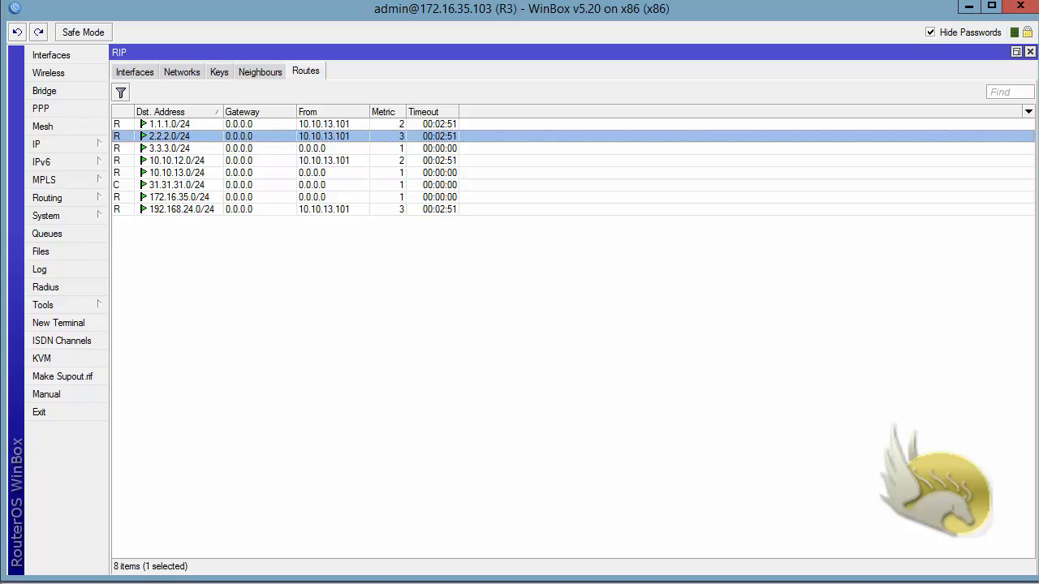
- Switch to the Paint topology diagram and undo the brush marks around the VLAN 12, VLAN 13 and VLAN 24 labels
{"action": "key", "text": "alt+Tab"}
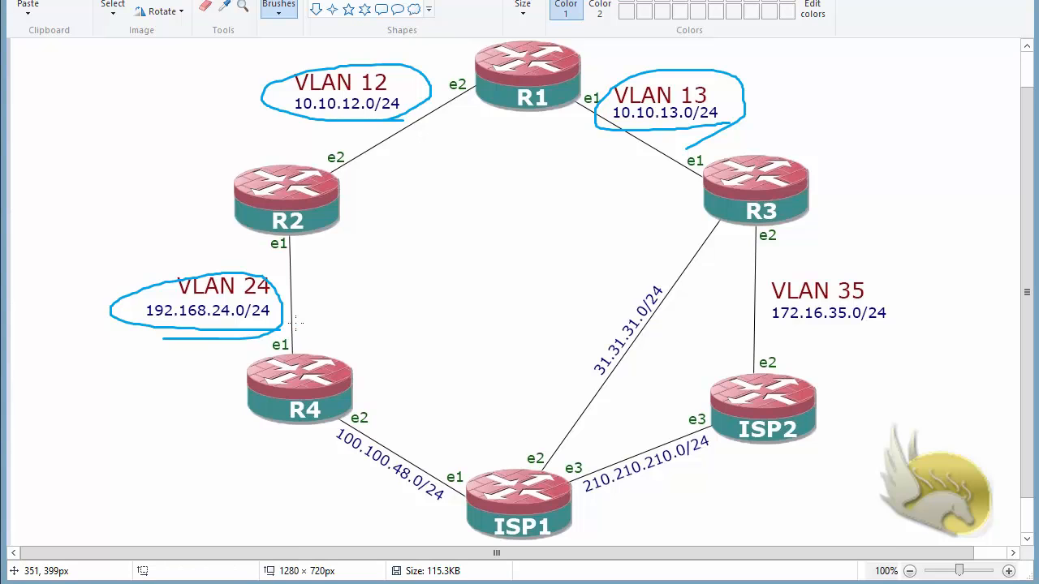
{"action": "key", "text": "ctrl+z"}
{"action": "key", "text": "ctrl+z"}
{"action": "key", "text": "ctrl+z"}
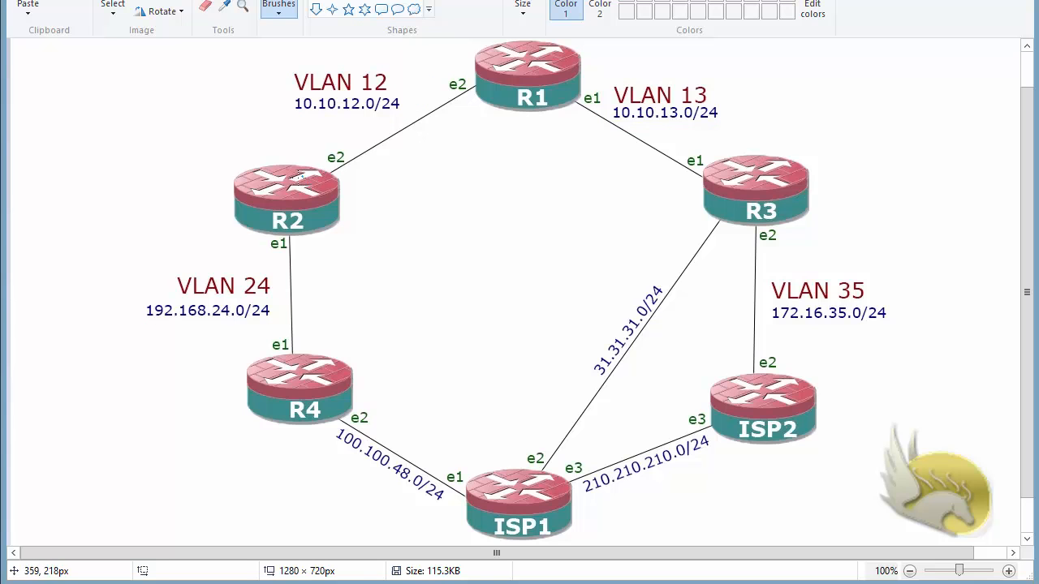
- Draw a freehand brush path on the diagram from R3 through R1 to R2, ending in an arrow at R2
{"action": "mouse_move", "coordinate": [278, 183]}
{"action": "left_mouse_down"}
{"action": "mouse_move", "coordinate": [286, 191]}
{"action": "mouse_move", "coordinate": [293, 177]}
{"action": "left_mouse_up"}
{"action": "mouse_move", "coordinate": [712, 167]}
{"action": "left_mouse_down"}
{"action": "mouse_move", "coordinate": [695, 129]}
{"action": "mouse_move", "coordinate": [620, 58]}
{"action": "mouse_move", "coordinate": [549, 56]}
{"action": "left_mouse_up"}
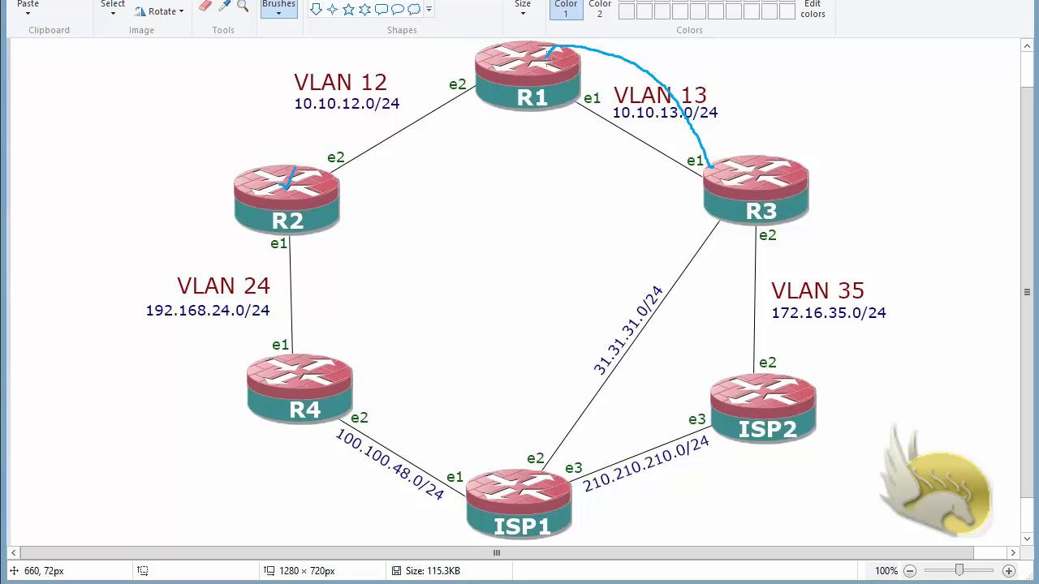
{"action": "mouse_move", "coordinate": [402, 72]}
{"action": "left_mouse_down"}
{"action": "mouse_move", "coordinate": [342, 115]}
{"action": "mouse_move", "coordinate": [340, 172]}
{"action": "mouse_move", "coordinate": [326, 162]}
{"action": "mouse_move", "coordinate": [282, 176]}
{"action": "left_mouse_up"}
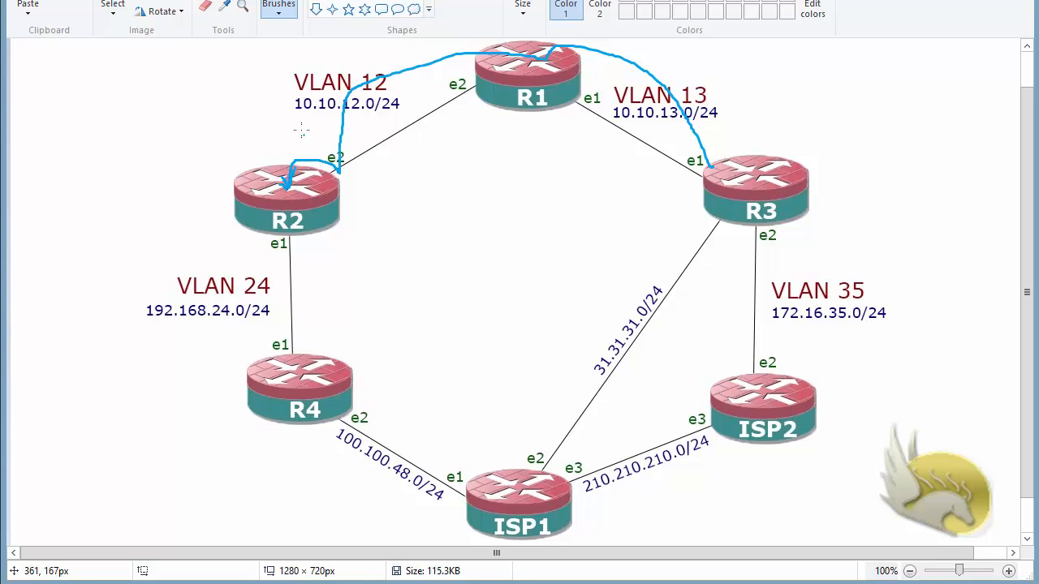
{"action": "left_click_drag", "start_coordinate": [276, 130], "coordinate": [253, 139]}
- Switch to R4's WinBox session and delete its static route to 3.3.3.0/24
{"action": "key", "text": "alt+Tab"}
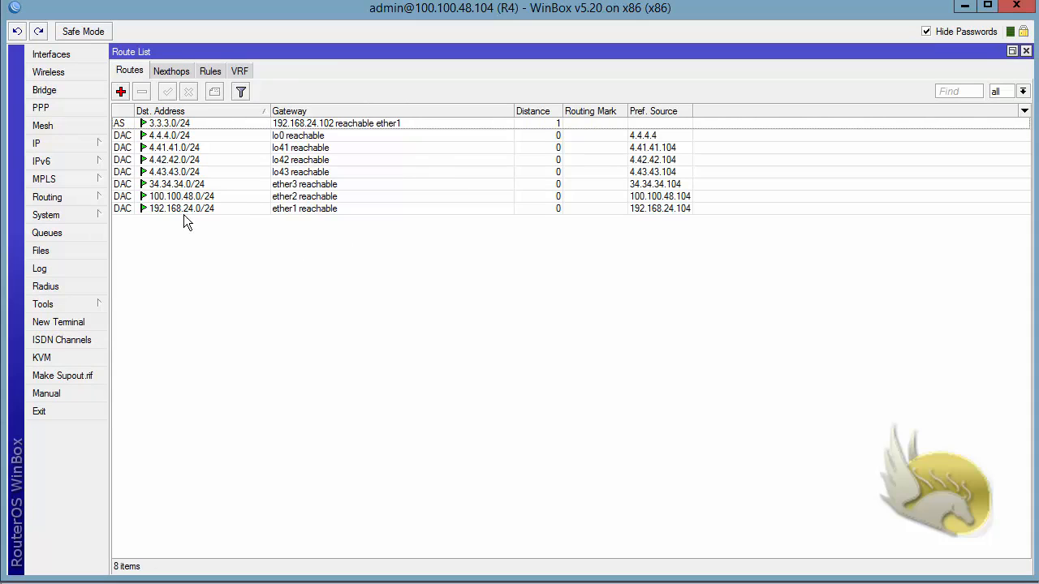
{"action": "left_click", "coordinate": [132, 123]}
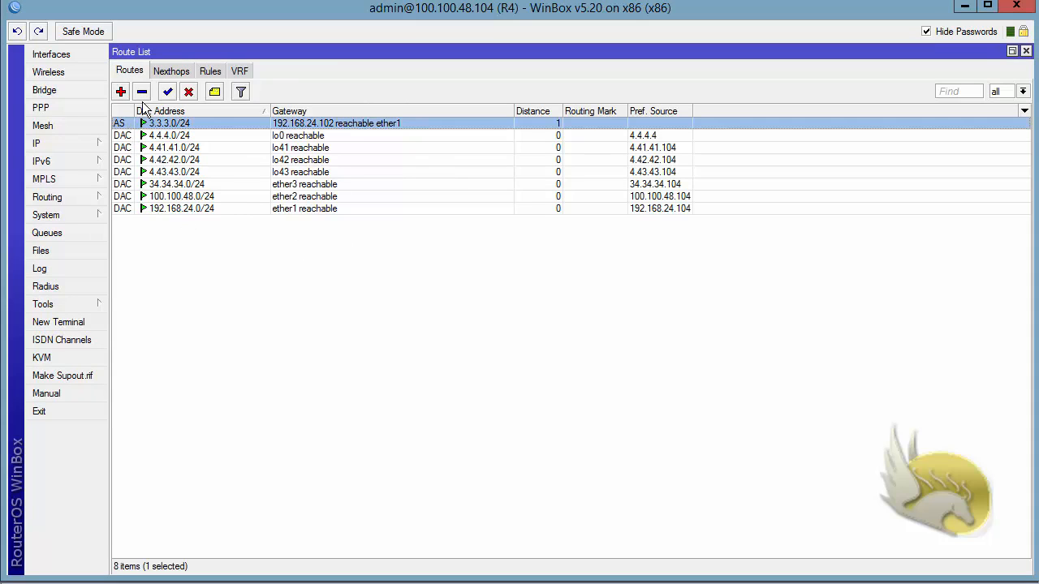
{"action": "left_click", "coordinate": [142, 92]}
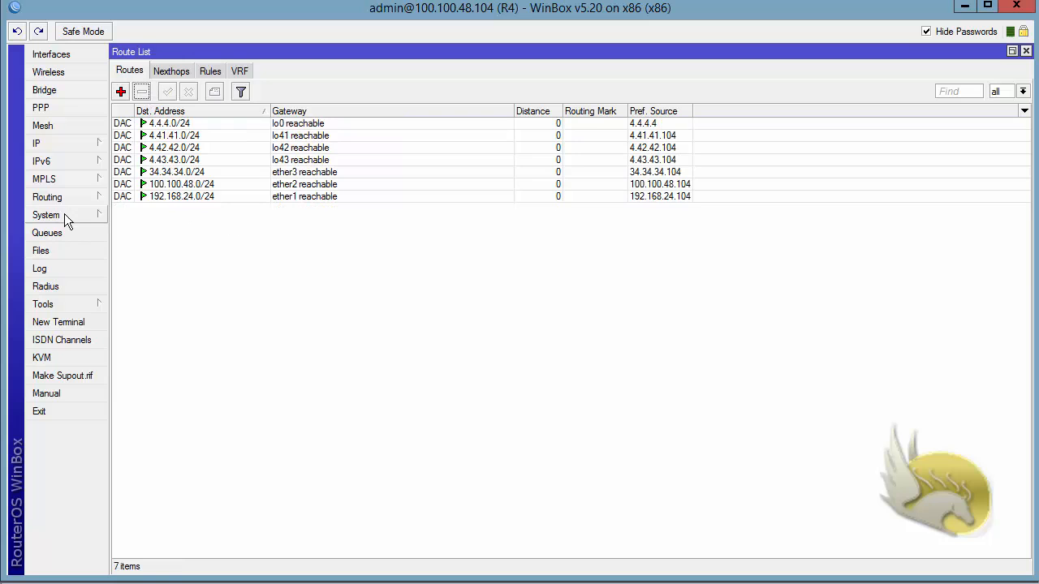
- Add the VLAN 24 subnet 192.168.24.0/24 as a RIP network on R4
{"action": "left_click", "coordinate": [67, 201]}
{"action": "left_click", "coordinate": [155, 359]}
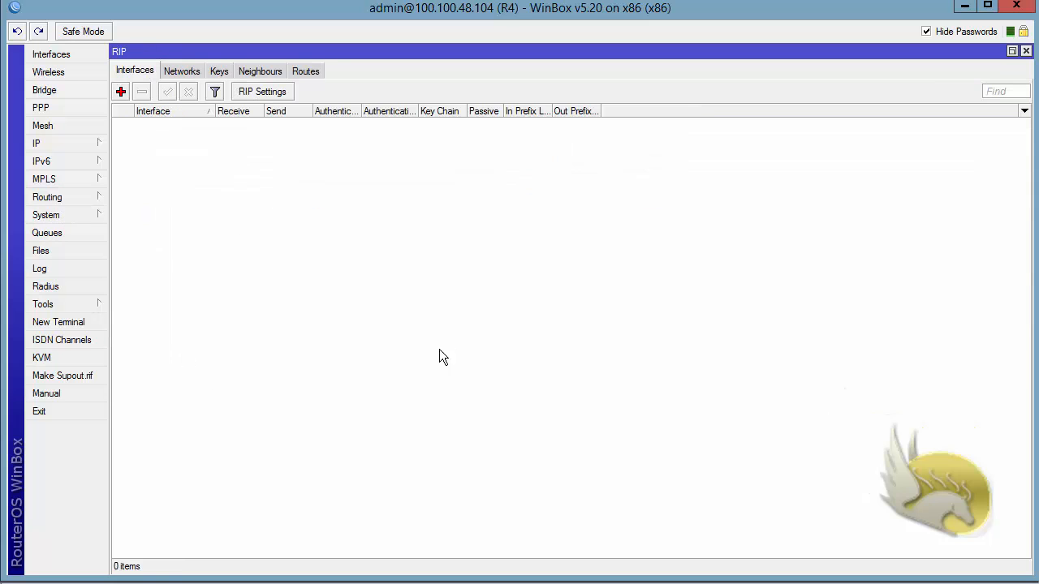
{"action": "left_click", "coordinate": [170, 71]}
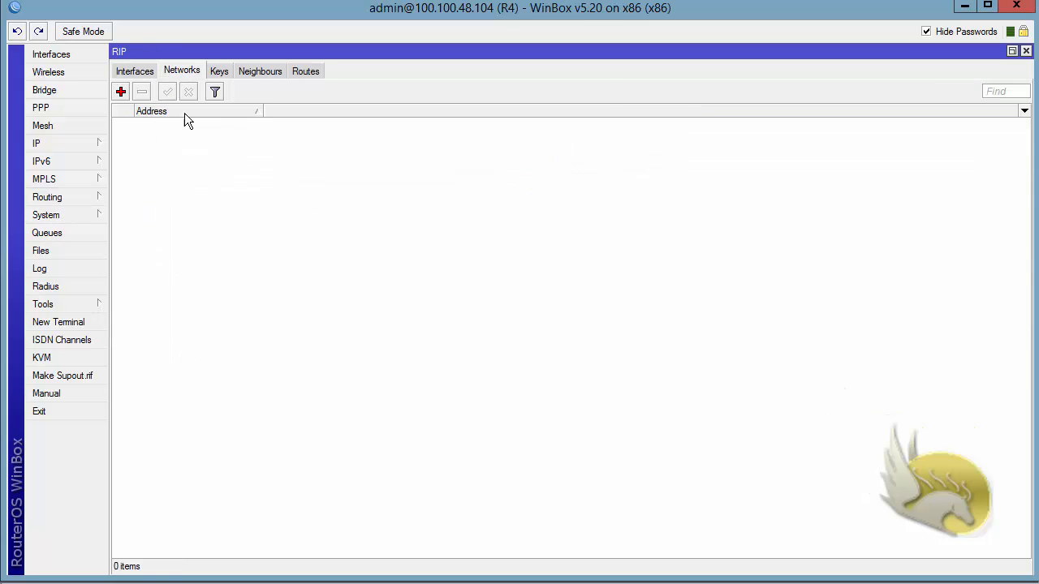
{"action": "left_click", "coordinate": [120, 91]}
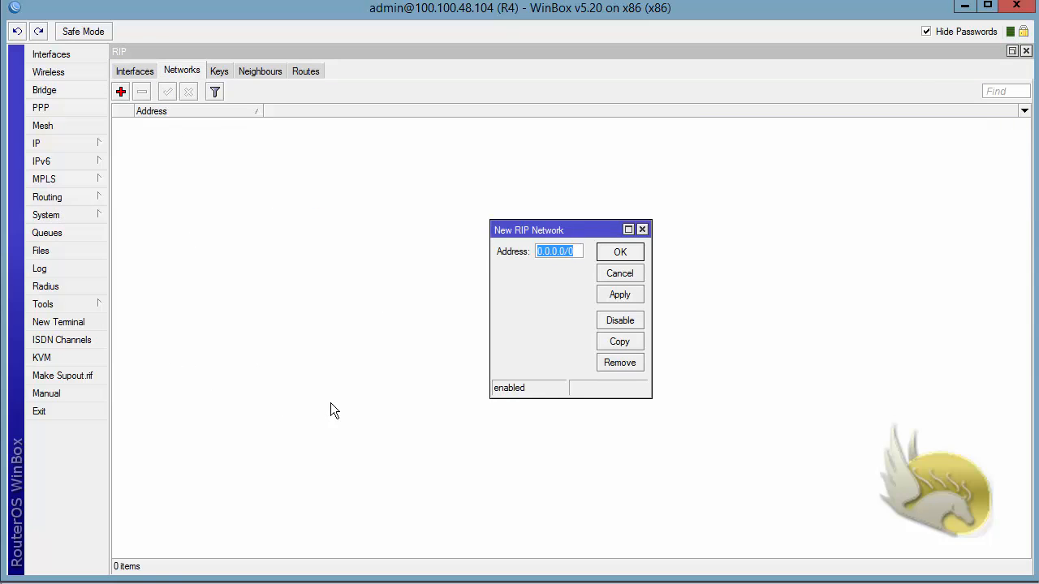
{"action": "type", "text": "192.168.2"}
{"action": "type", "text": "4.0/24"}
{"action": "key", "text": "Return"}
- Add R4's loopback network 4.4.4.0/24 to RIP
{"action": "left_click", "coordinate": [121, 92]}
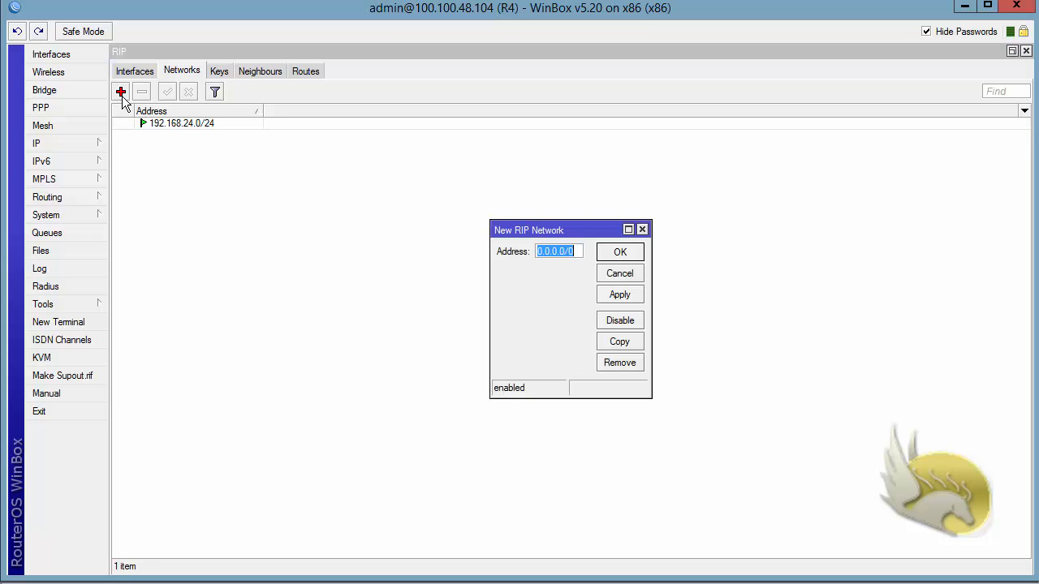
{"action": "type", "text": "4.4.4.0/24"}
{"action": "key", "text": "Return"}
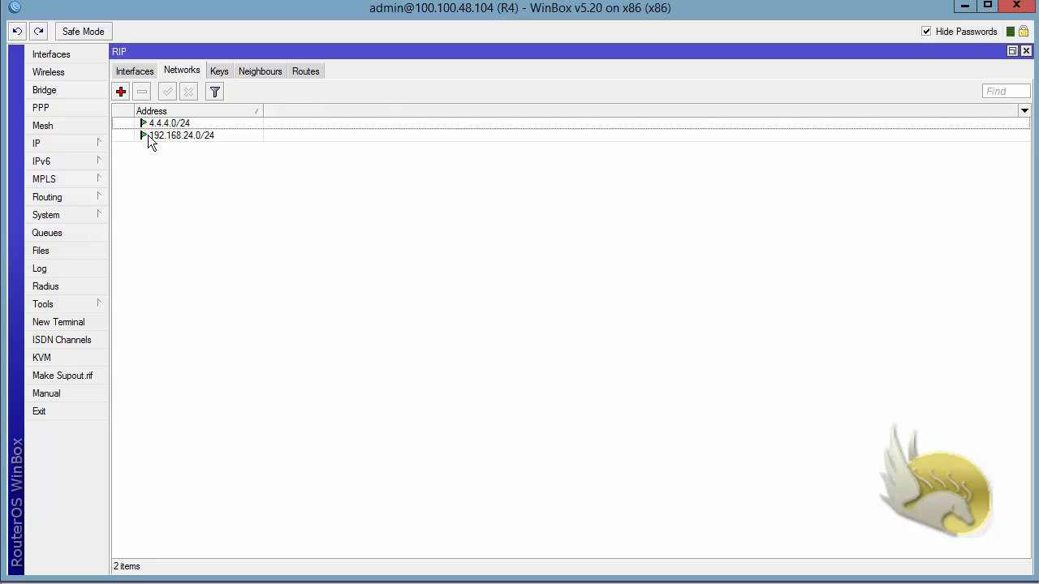
- Inspect R4's RIP routes, highlighting the entry for 3.3.3.0/24, and display R4's RIP interface list
{"action": "left_click", "coordinate": [304, 74]}
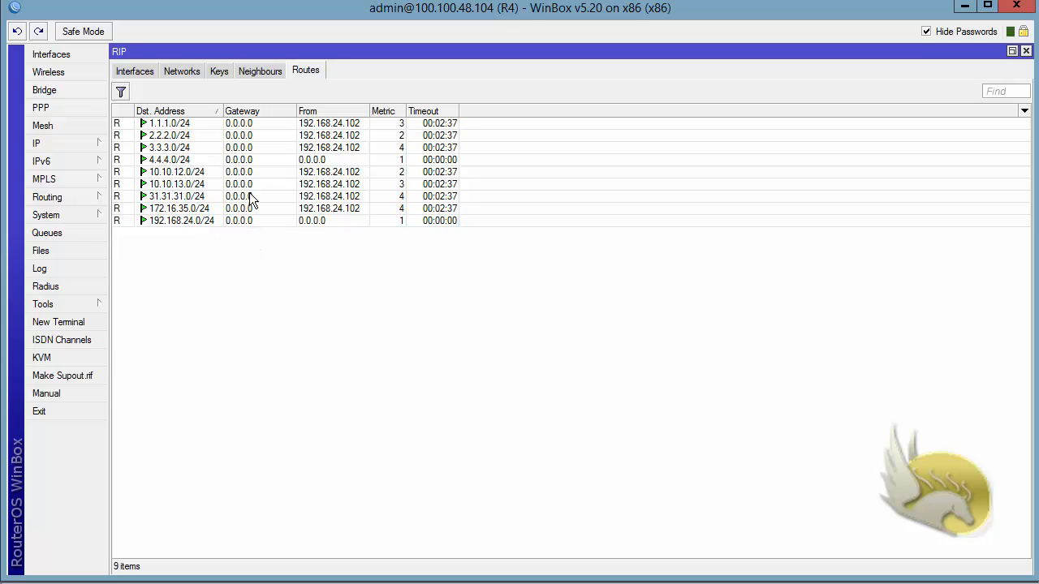
{"action": "left_click", "coordinate": [177, 148]}
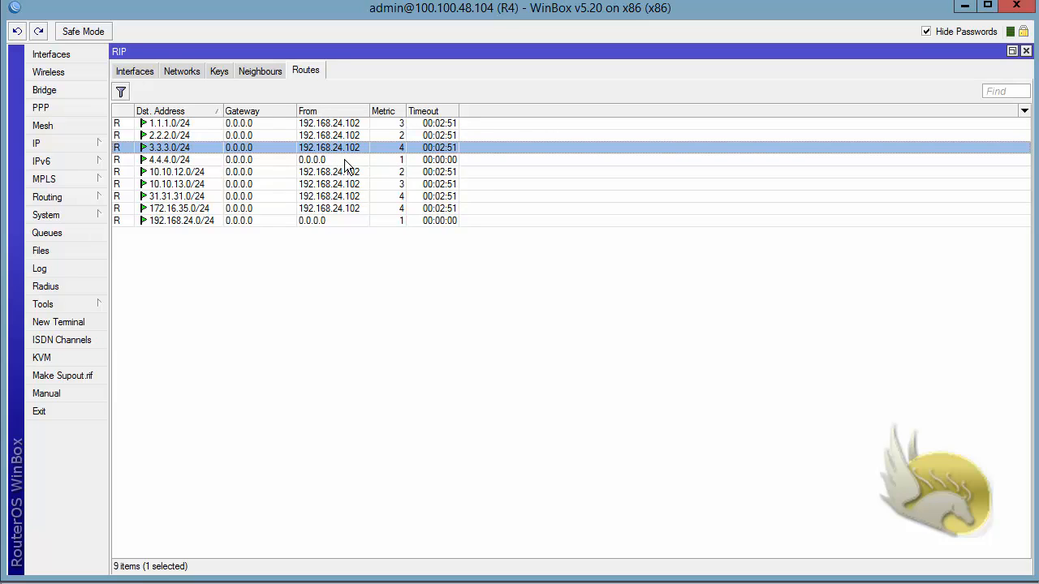
{"action": "left_click", "coordinate": [135, 72]}
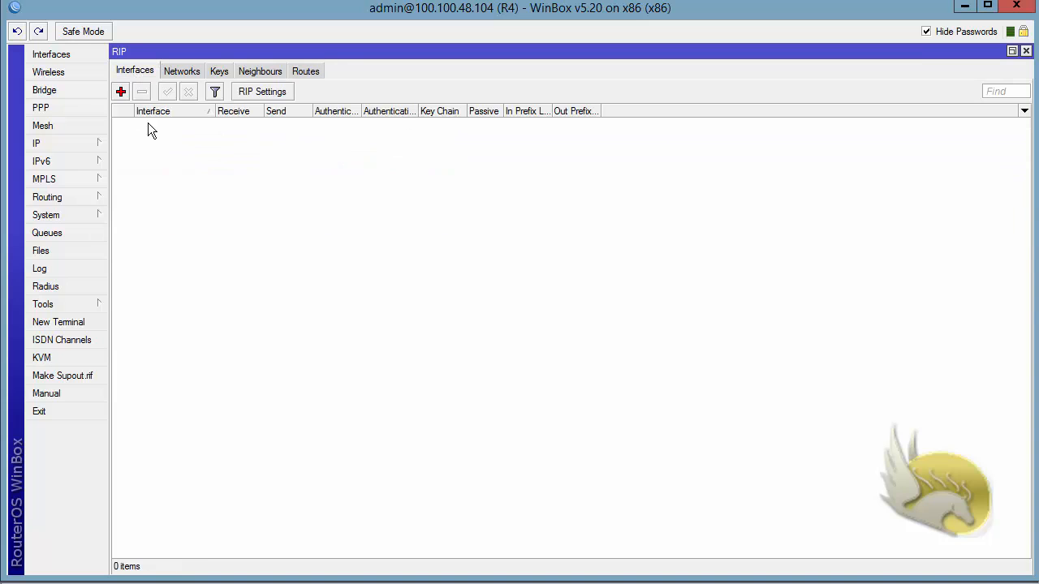